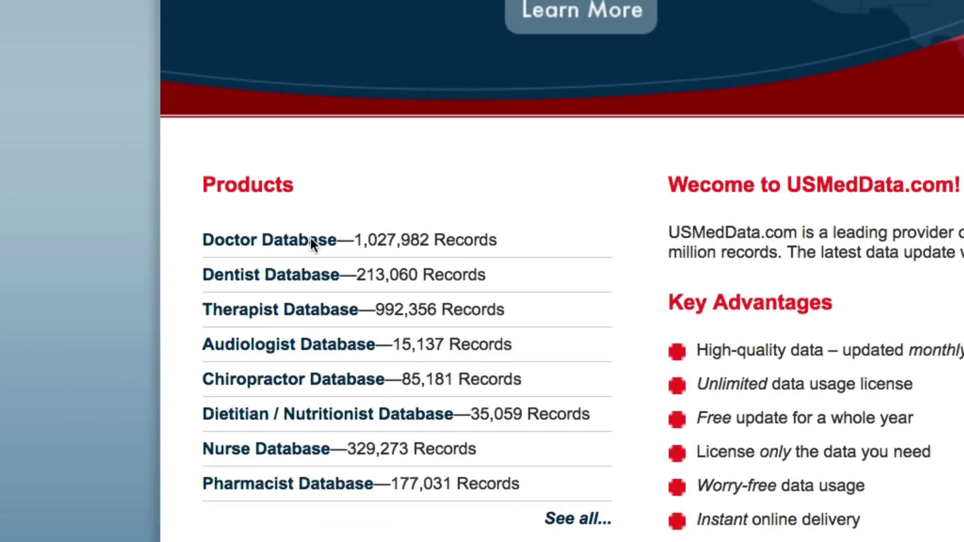
Step: Estimate a nationwide Doctor Database price including Hematologist/Oncologist and Obstetrician/Gynecologist specialties (438,190 records, $9,388.80)
click(311, 238)
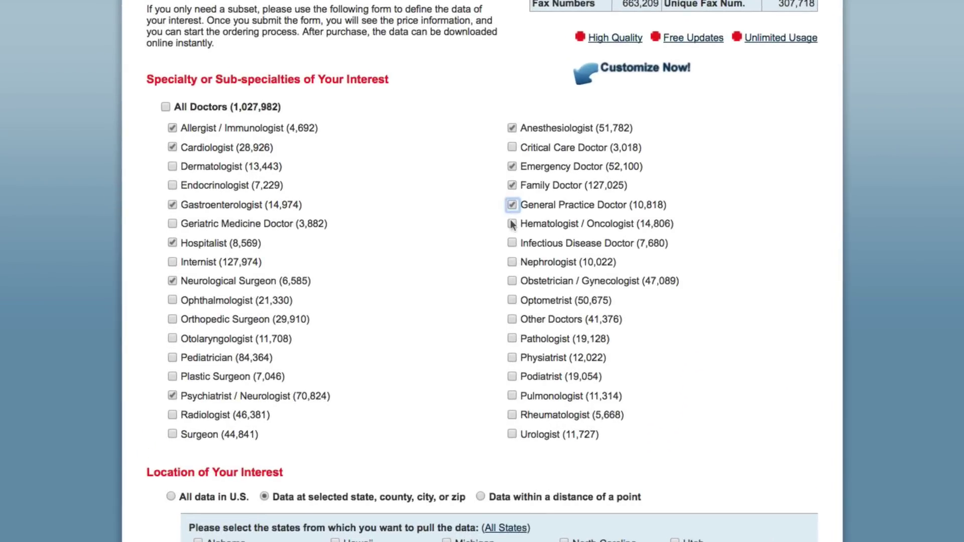
click(511, 224)
click(512, 280)
scroll(439, 308, down, 5)
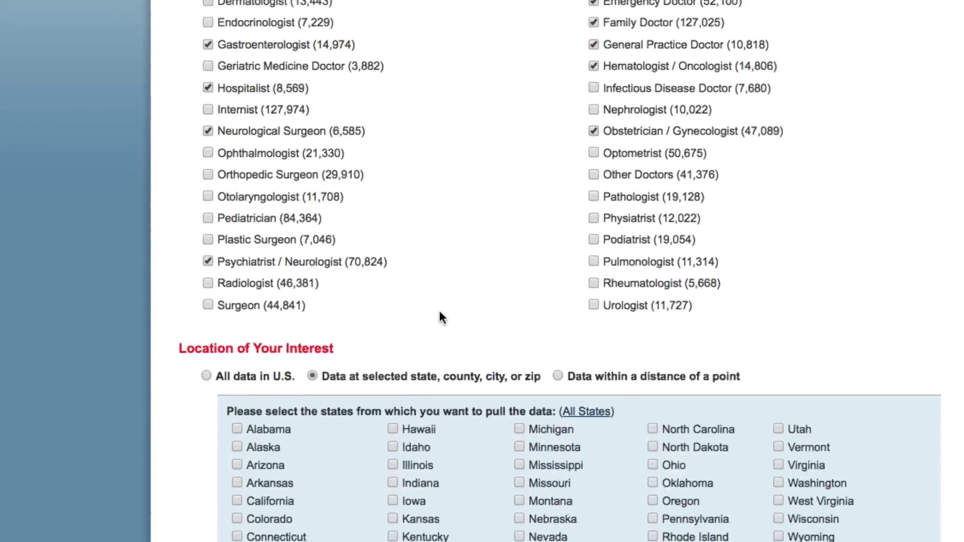
click(235, 274)
scroll(234, 271, up, 5)
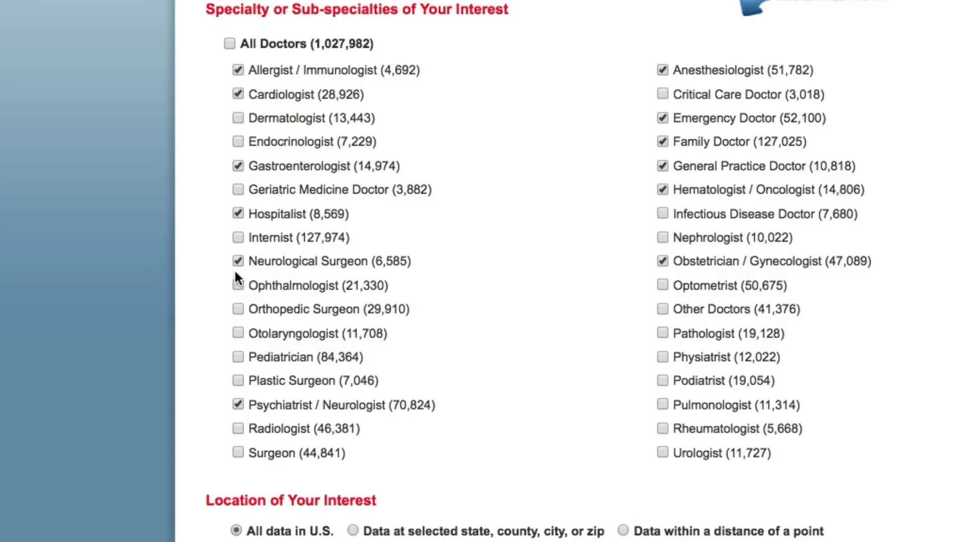
scroll(251, 201, down, 6)
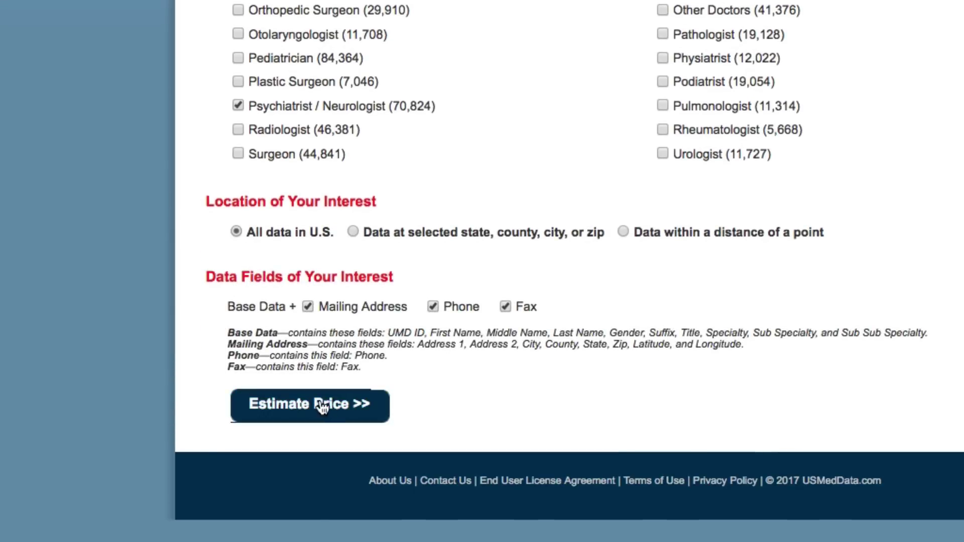
click(322, 408)
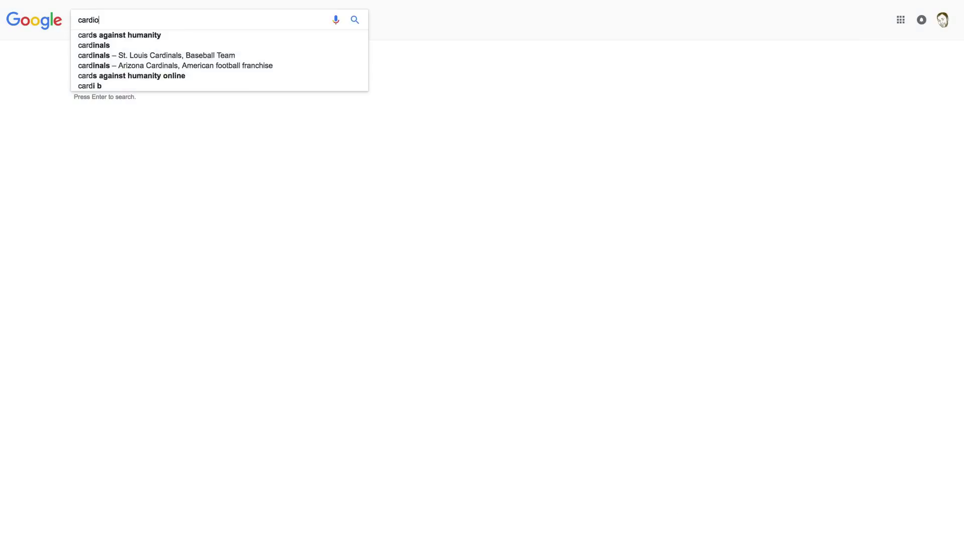
Step: Search 'cardiologists in los angeles' and show page 2 of the full local listings
text(iologists in )
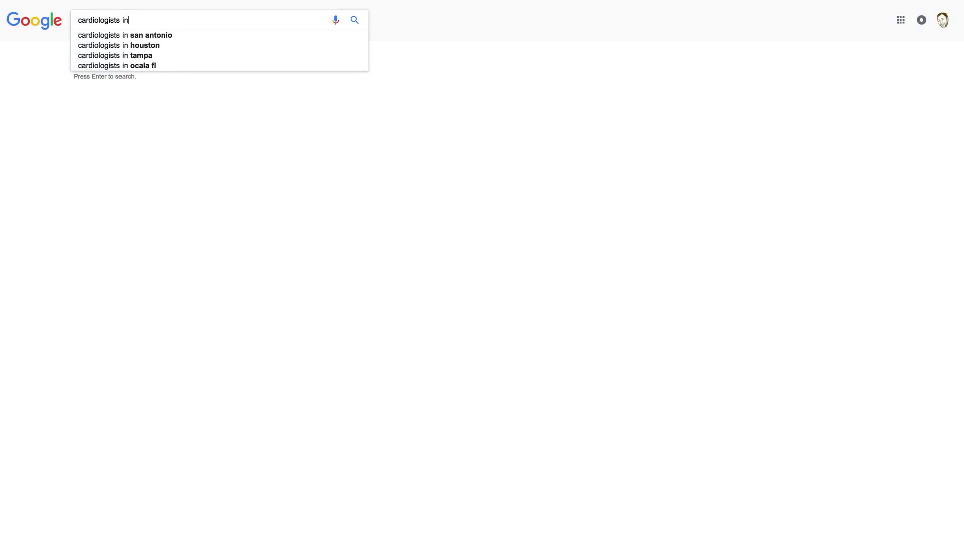
text(los angeles)
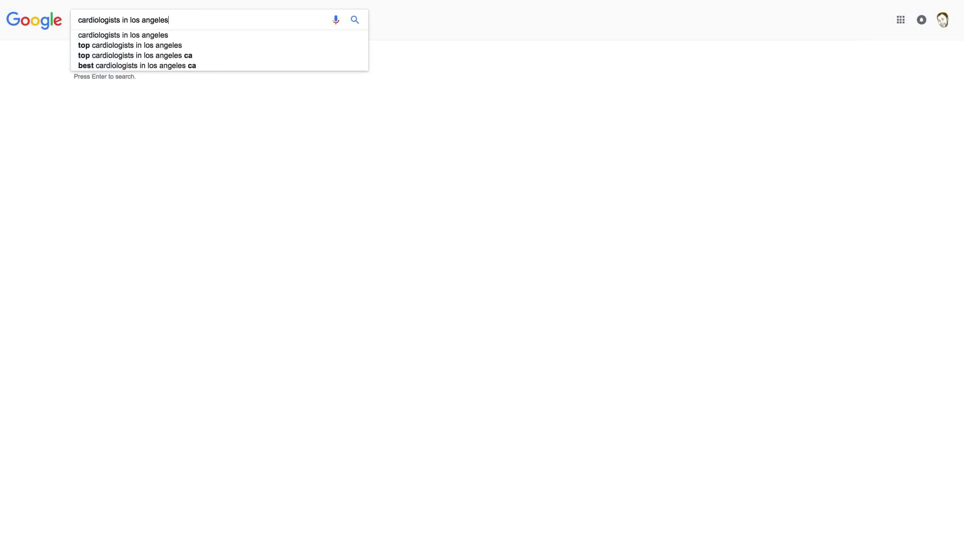
key(Return)
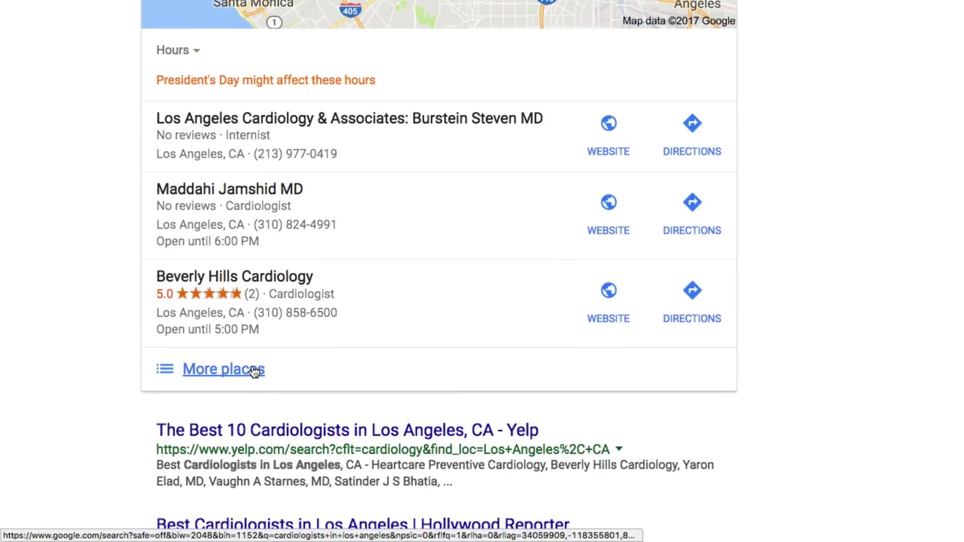
click(255, 371)
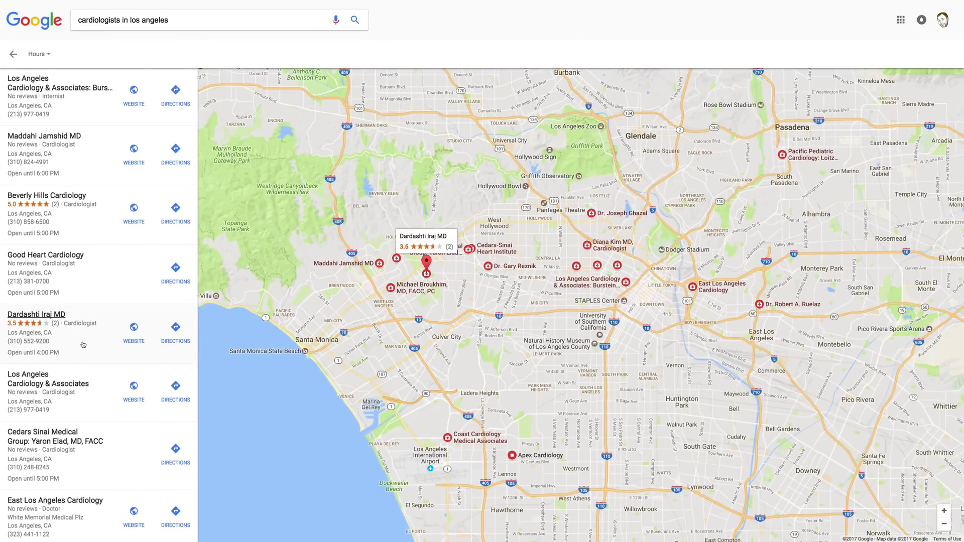
scroll(83, 345, down, 10)
scroll(84, 344, down, 2)
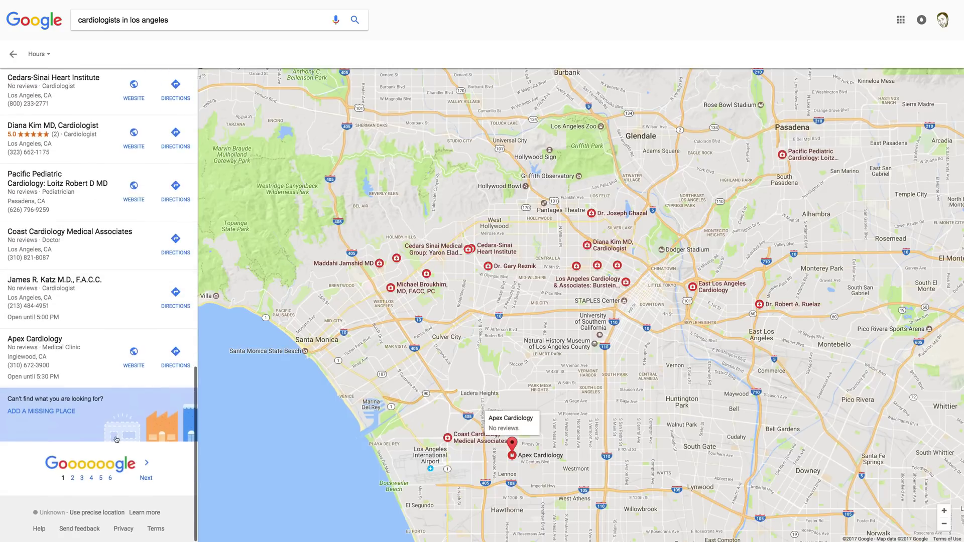
click(134, 478)
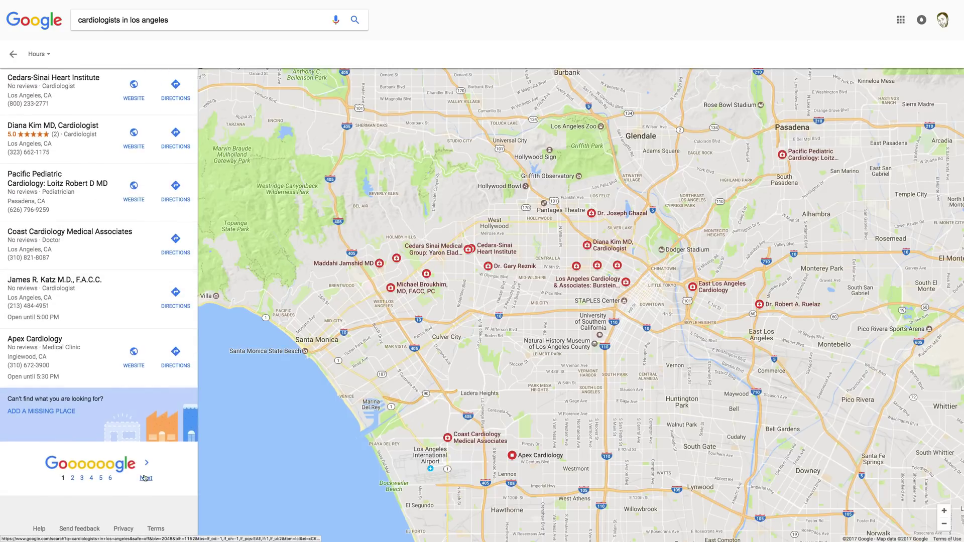
scroll(71, 428, down, 15)
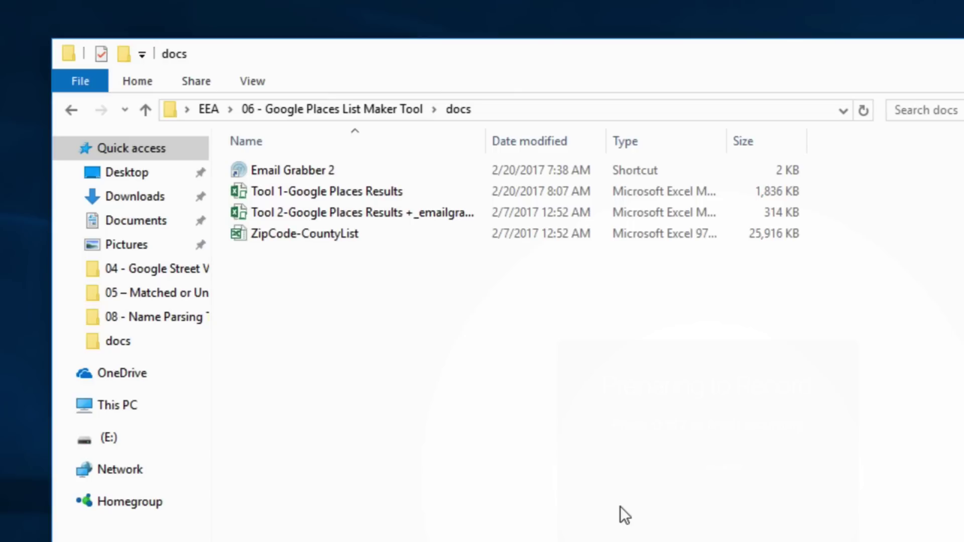
Step: Open the Tool 1-Google Places Results workbook, review its security info, and enable its macros
double_click(242, 190)
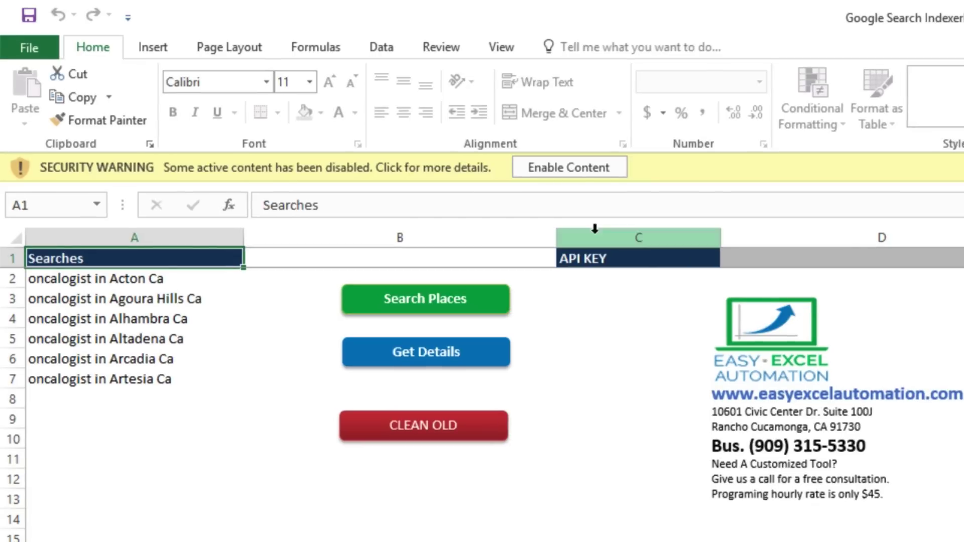
click(435, 172)
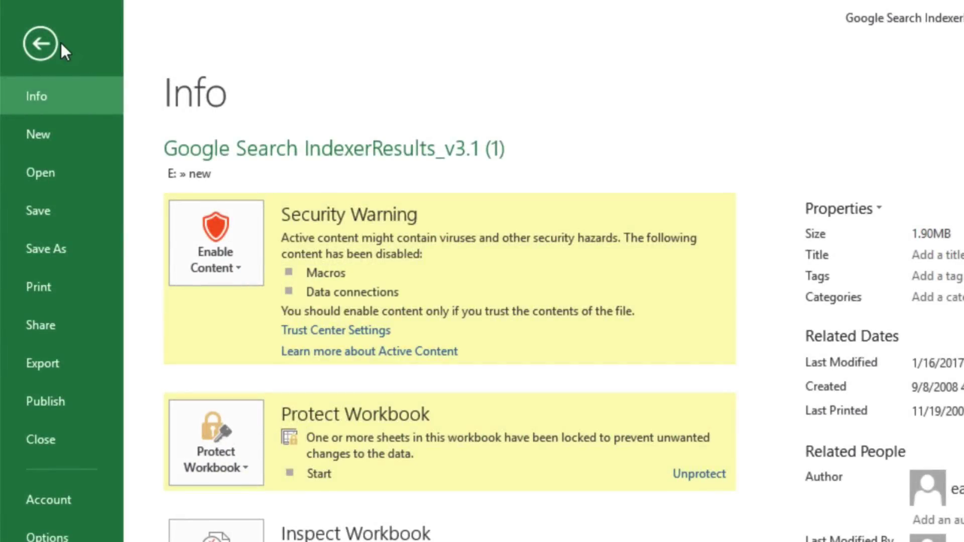
click(53, 40)
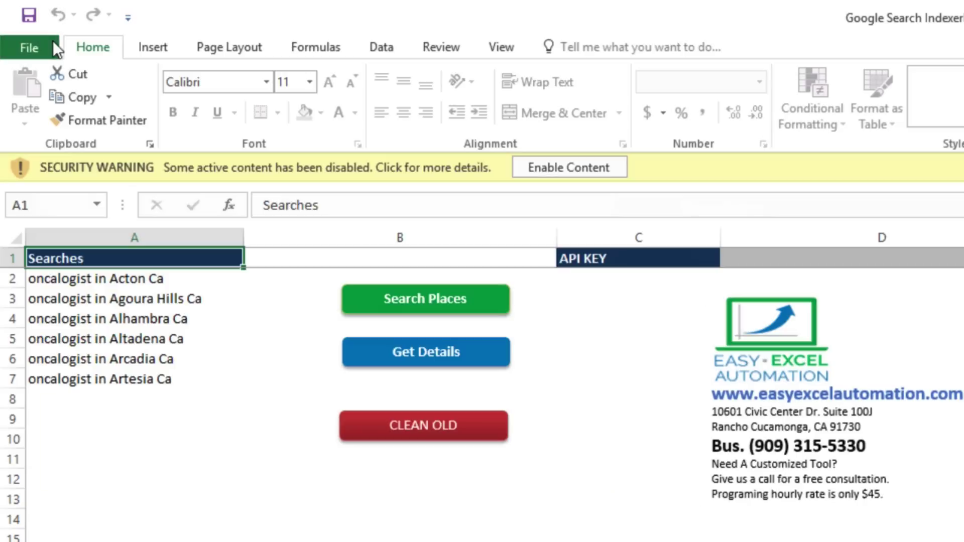
click(578, 171)
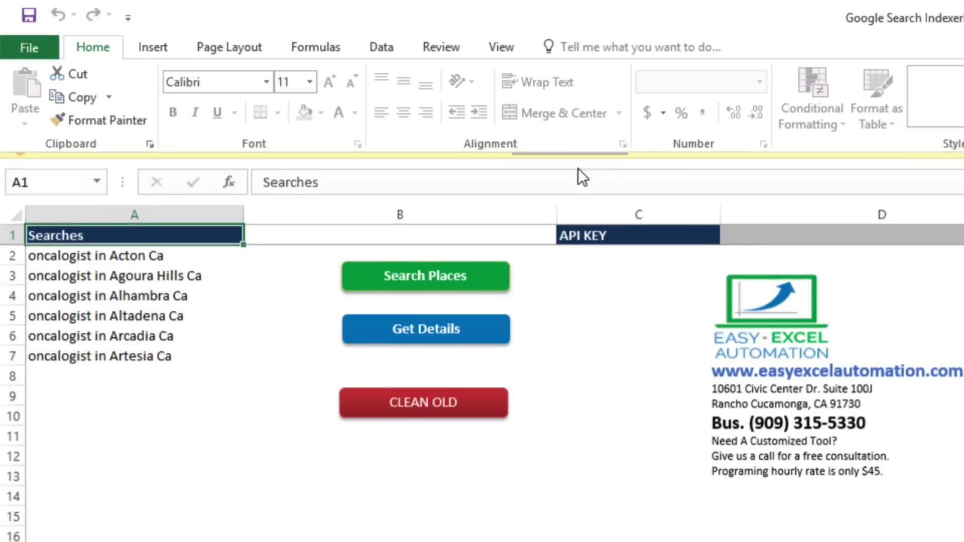
Step: Select cell D1 for the API key and expand the full Google Maps APIs list
click(664, 196)
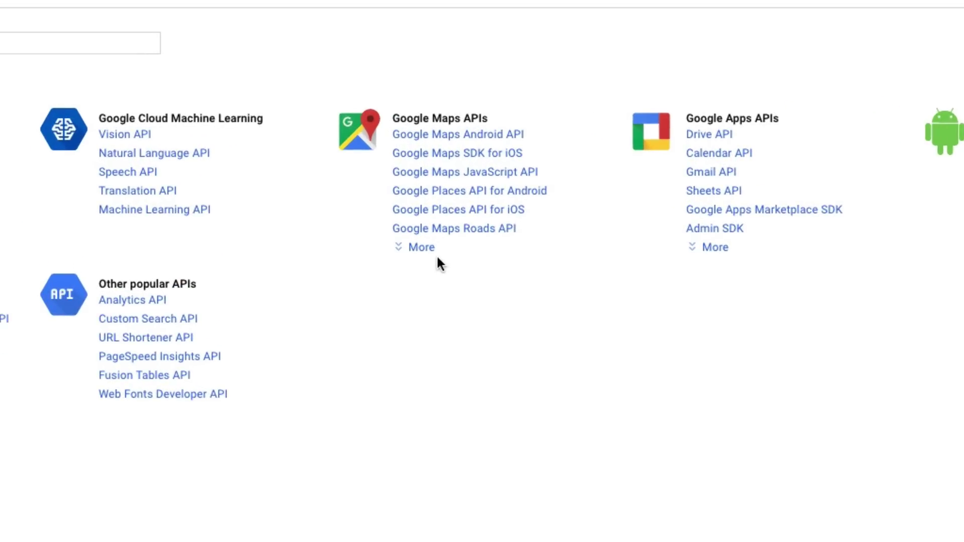
click(431, 251)
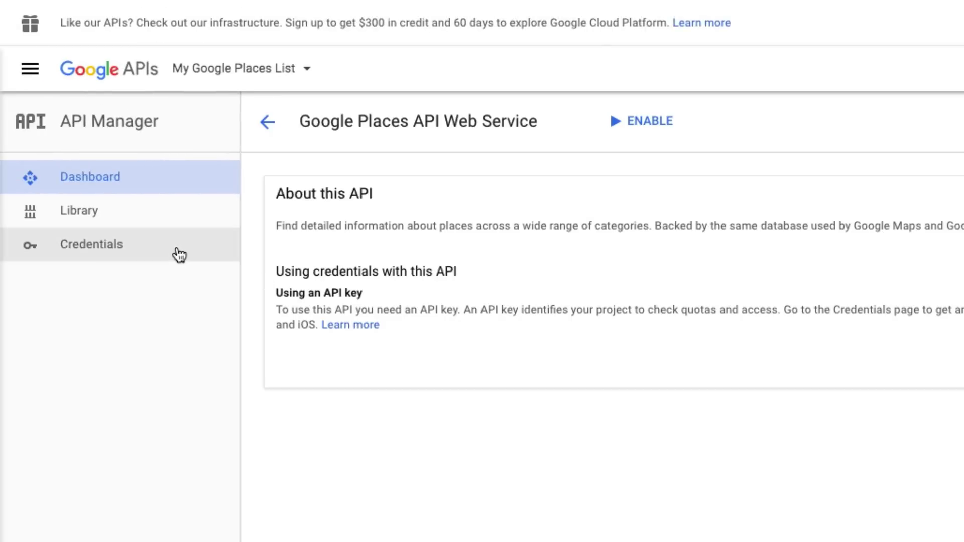
Step: Create a new API key from the project's Credentials page
click(176, 254)
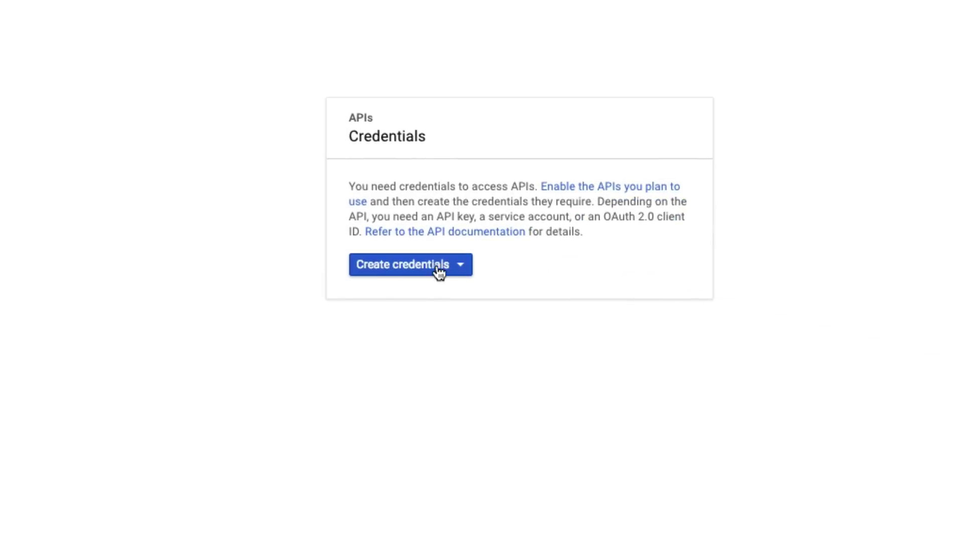
click(682, 332)
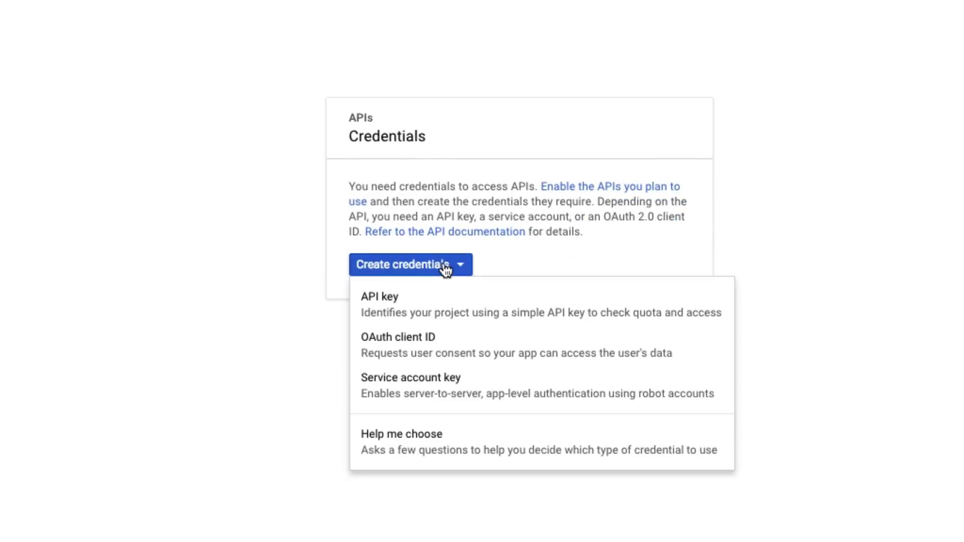
click(478, 308)
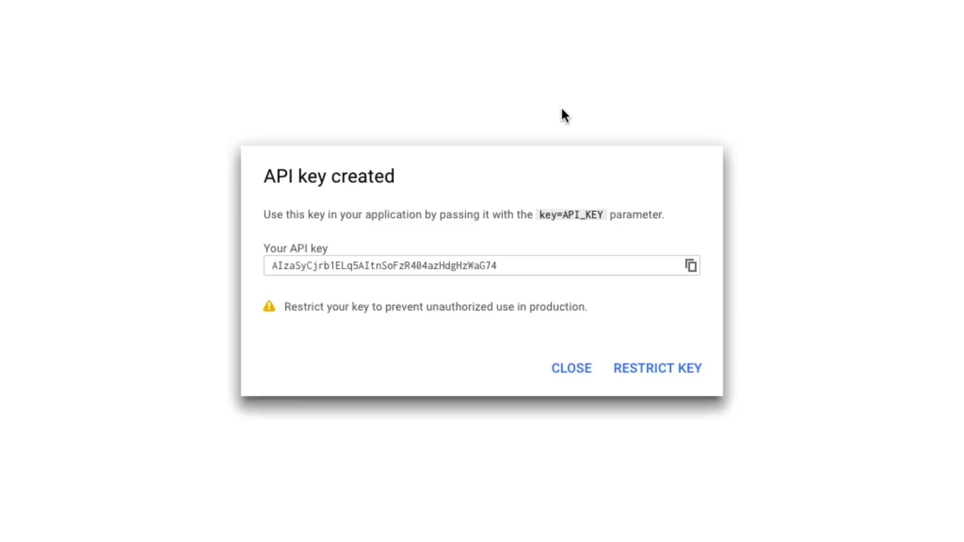
Step: Paste the API key into D1 and enter 'cardiologists in los angeles' and 'radiologists in san diego' as searches
click(691, 267)
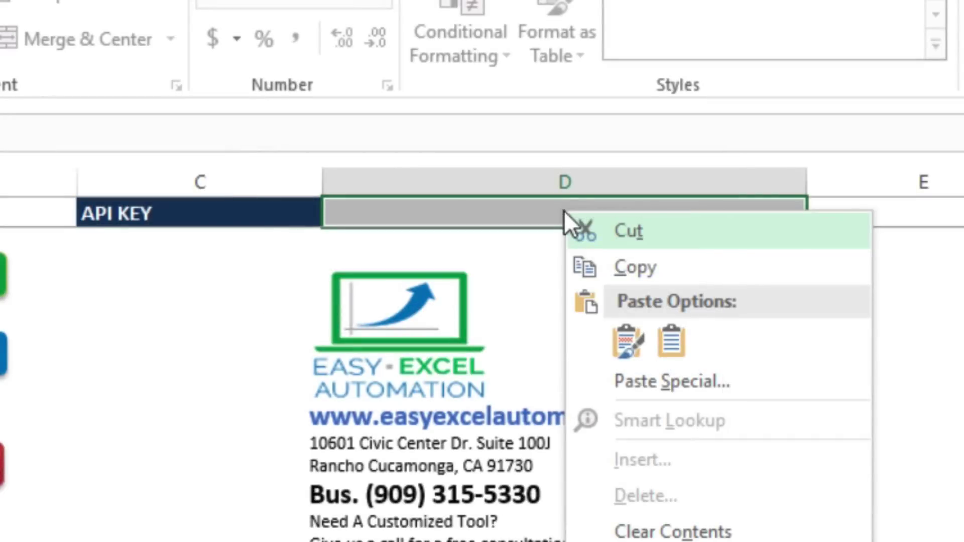
click(670, 345)
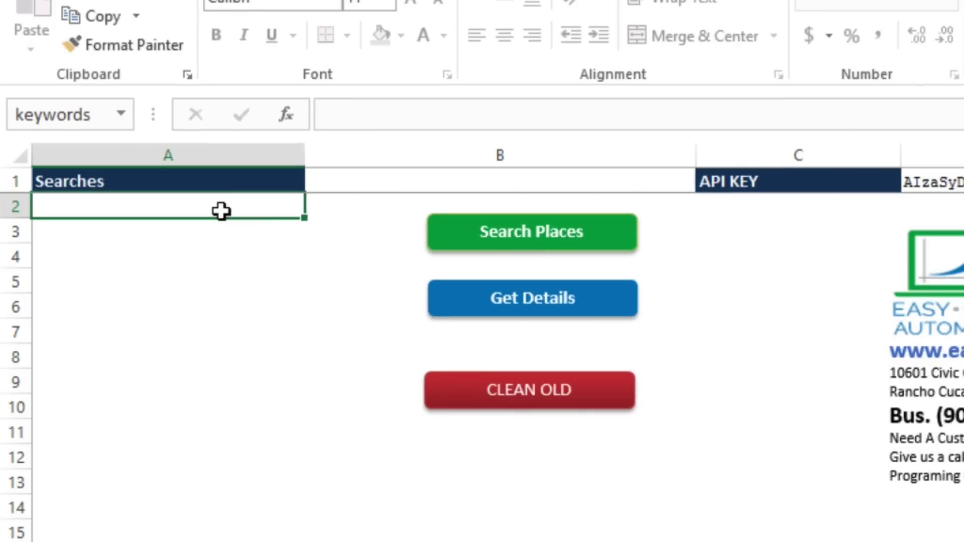
text(cardiol)
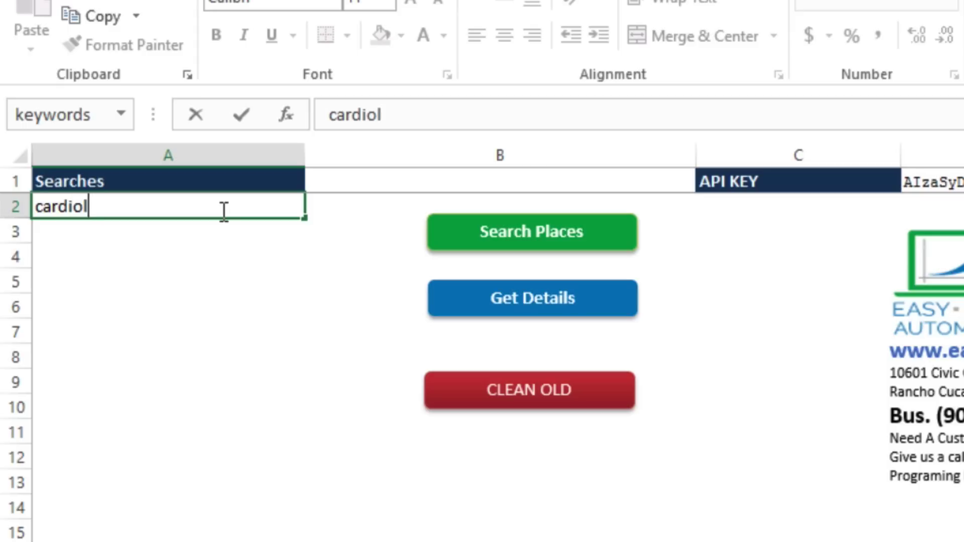
text(ogists in los angeles)
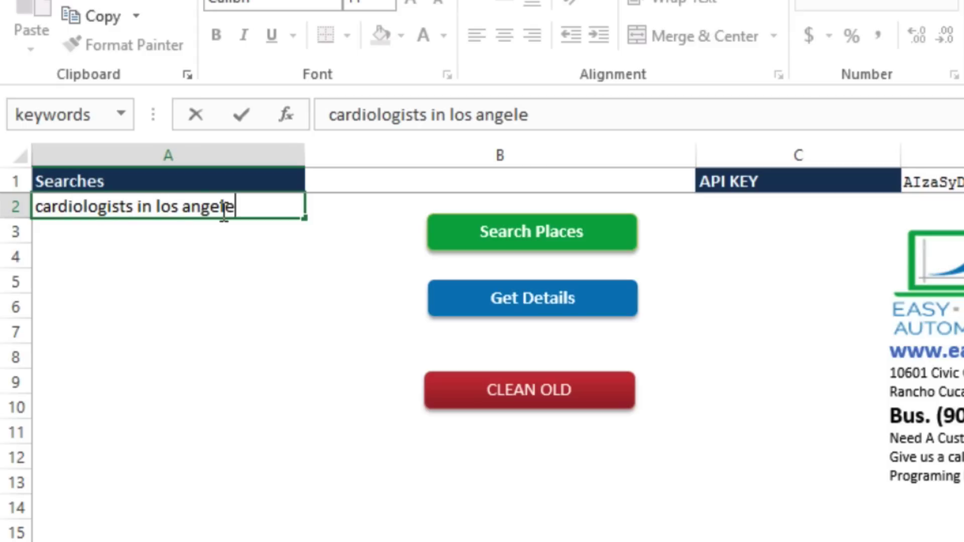
click(191, 234)
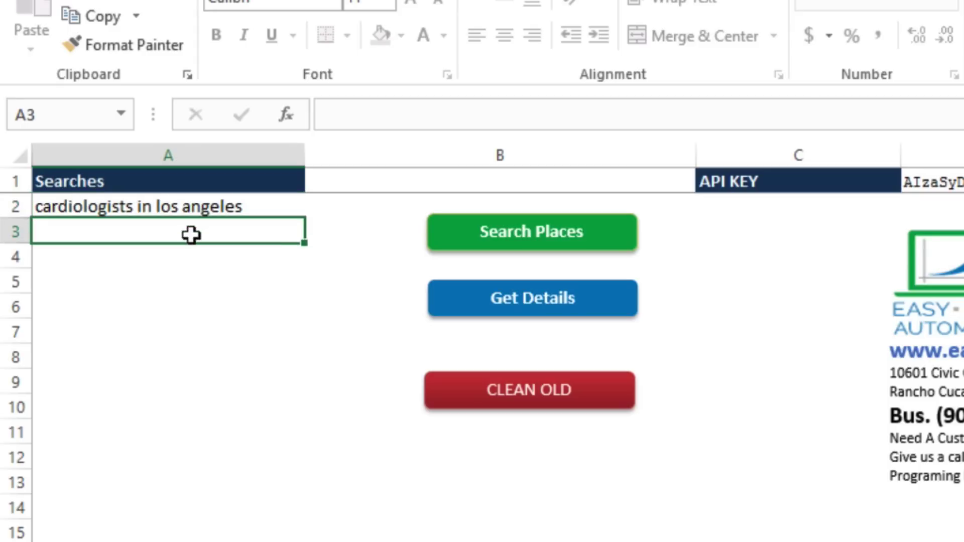
text(radiologi)
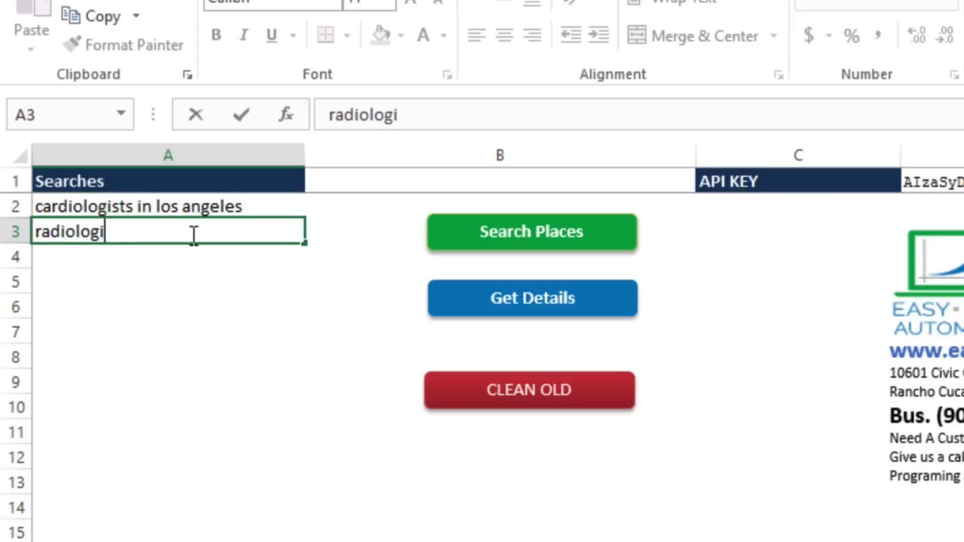
text(sts in san die)
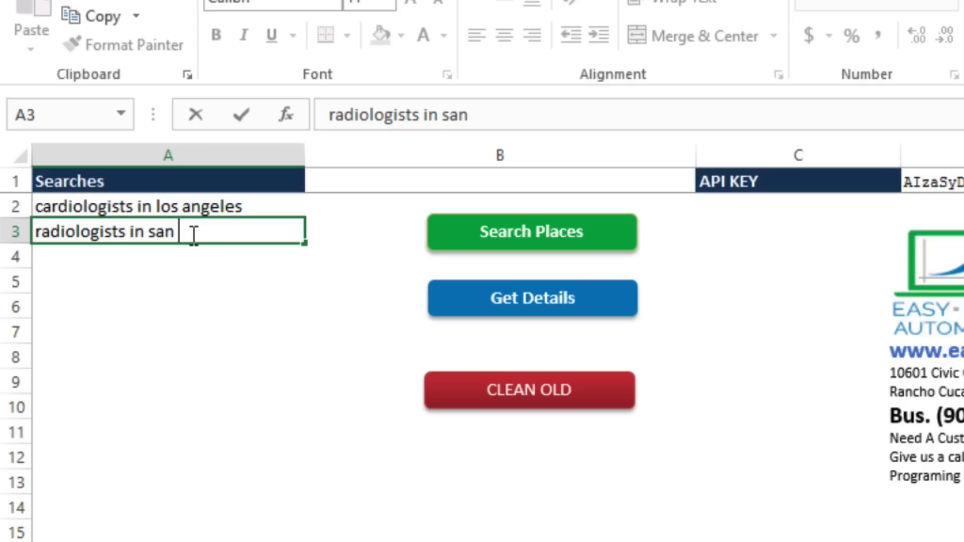
text(go)
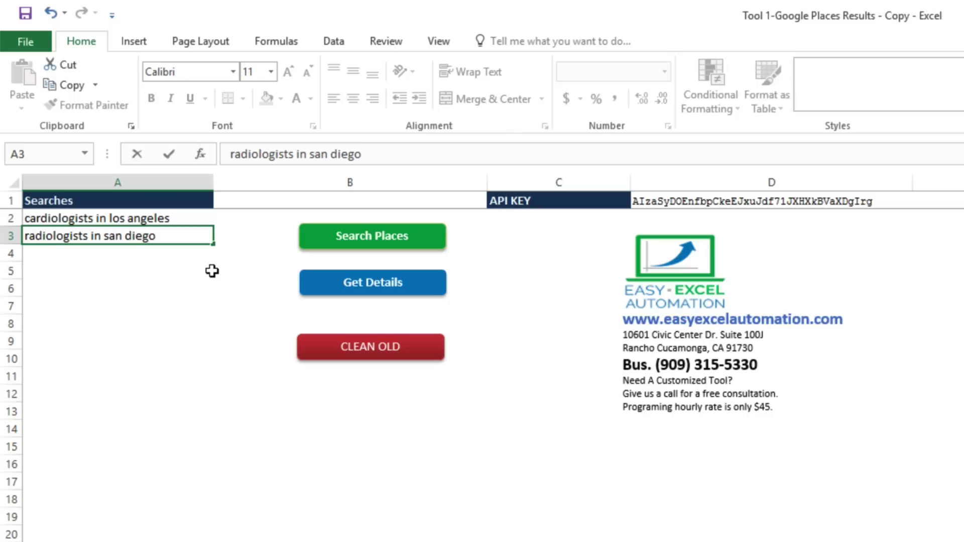
Step: Run Search Places for both queries, then widen the Output sheet's Name column to fit business names
click(429, 244)
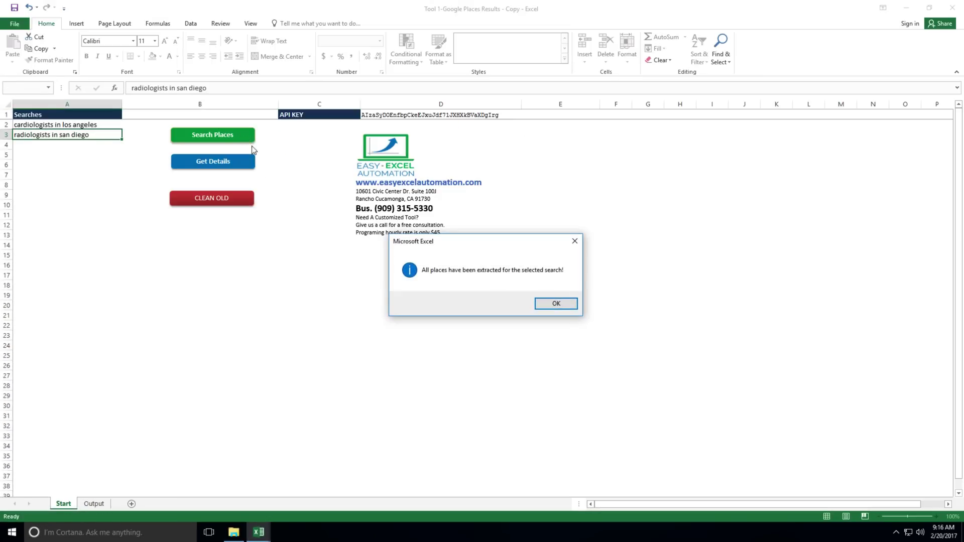
click(556, 304)
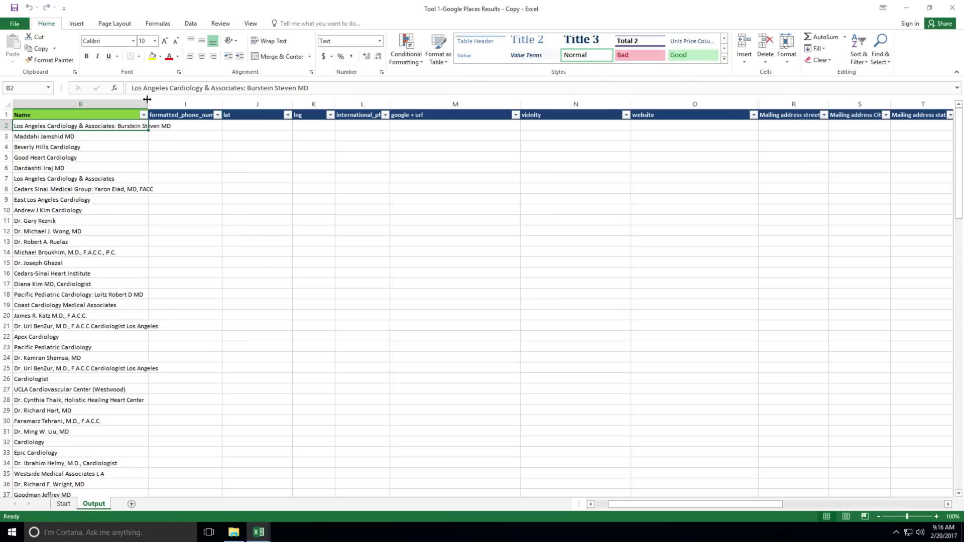
drag(148, 103, 208, 103)
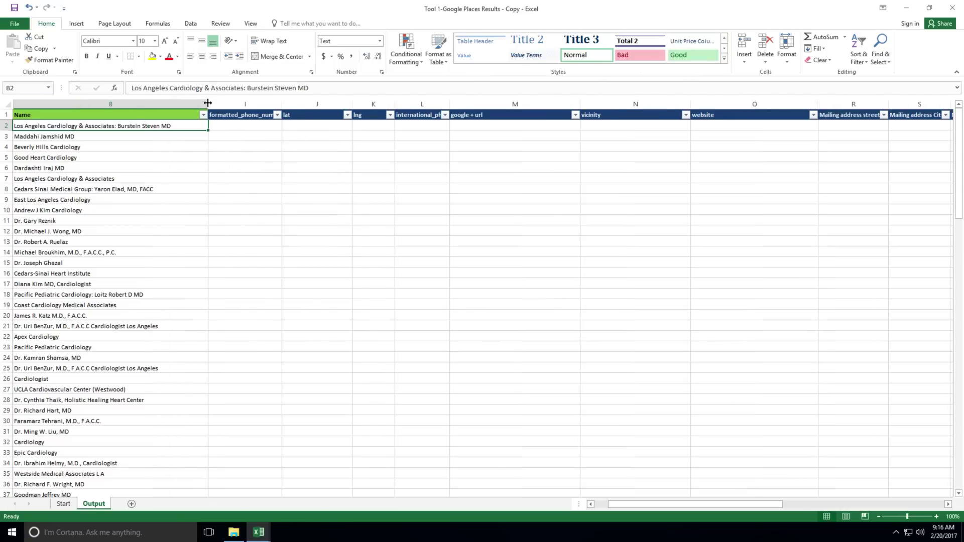
scroll(199, 250, down, 1)
scroll(198, 250, down, 8)
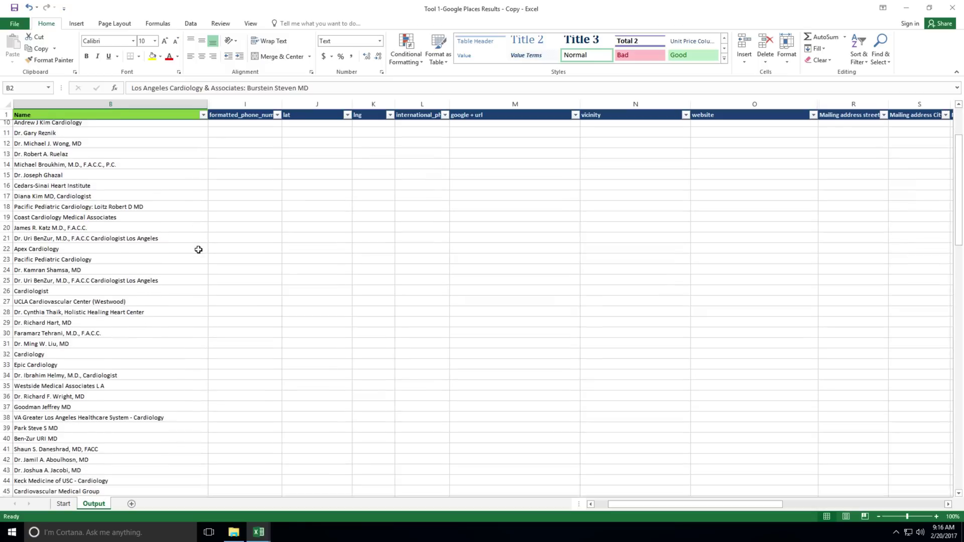
scroll(199, 249, down, 7)
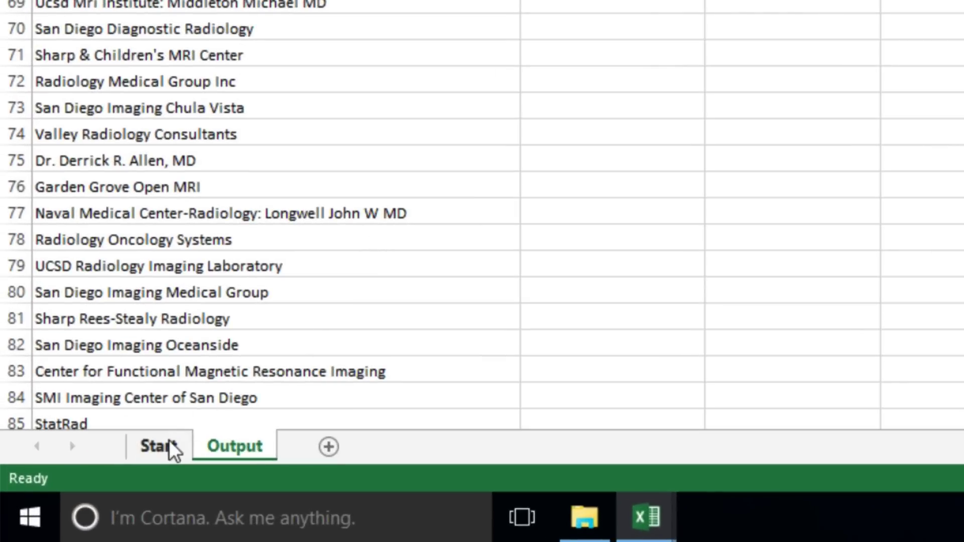
Step: Run Get Details from the Start sheet to fetch place details and save the export files
click(169, 442)
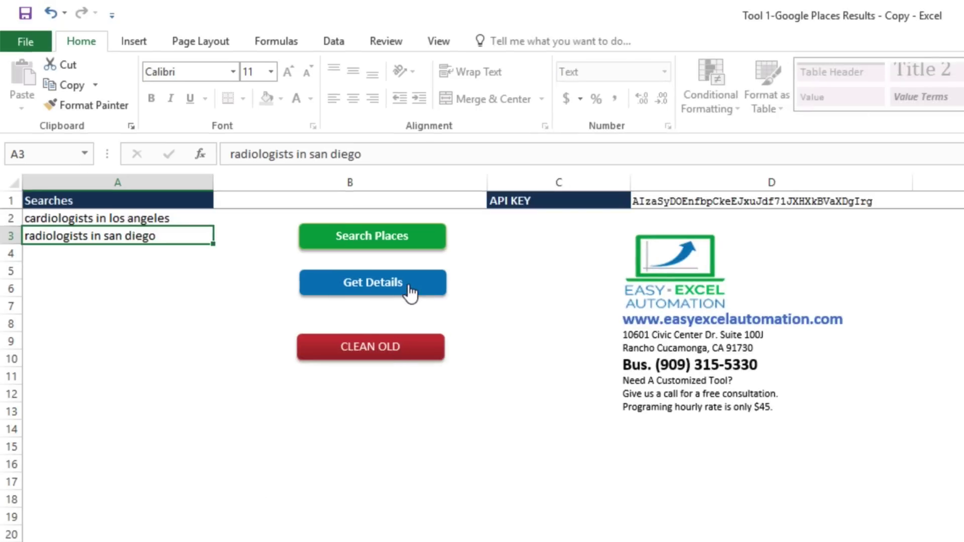
click(406, 284)
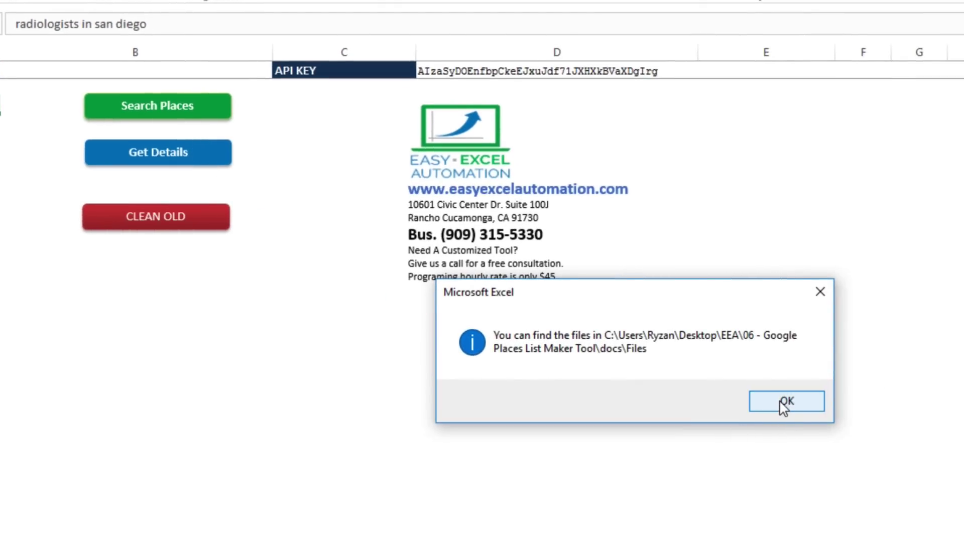
click(784, 404)
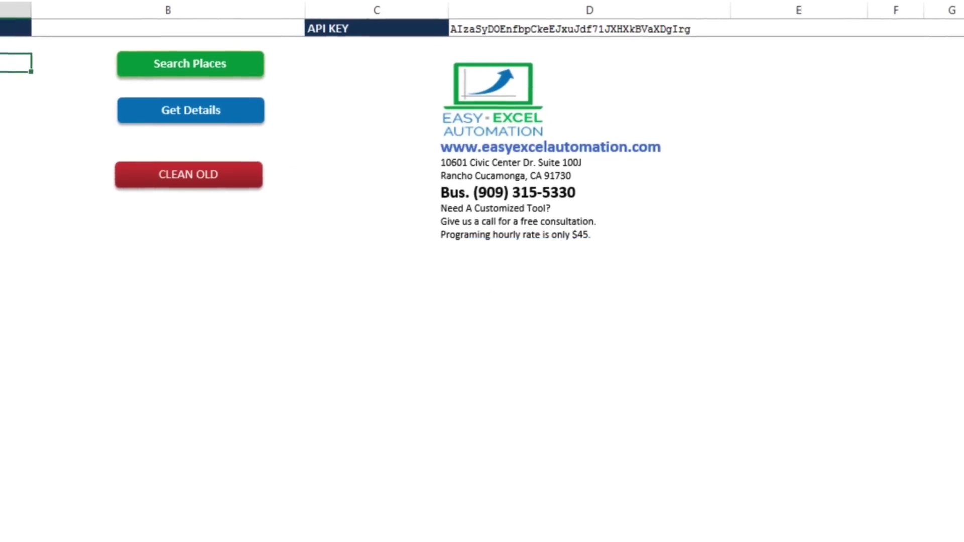
click(177, 477)
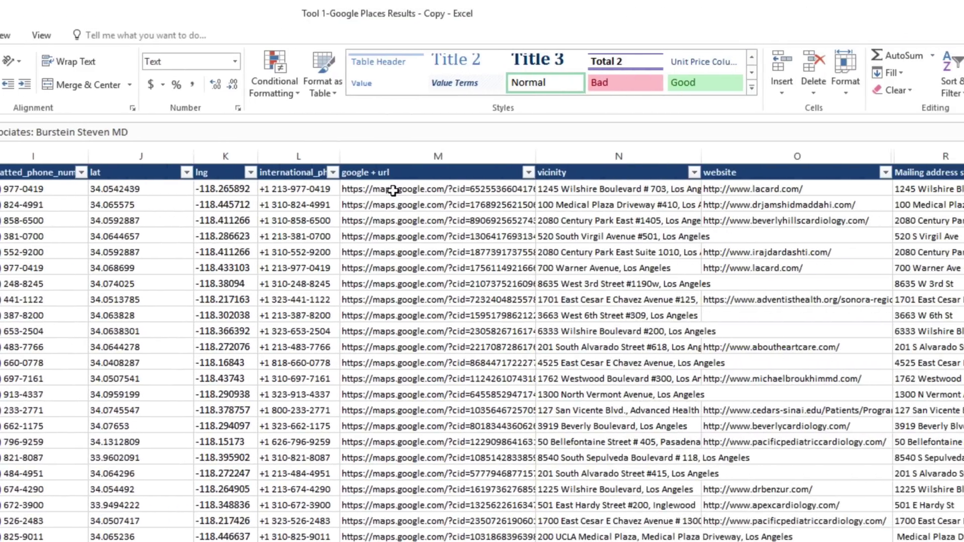
click(727, 190)
click(393, 190)
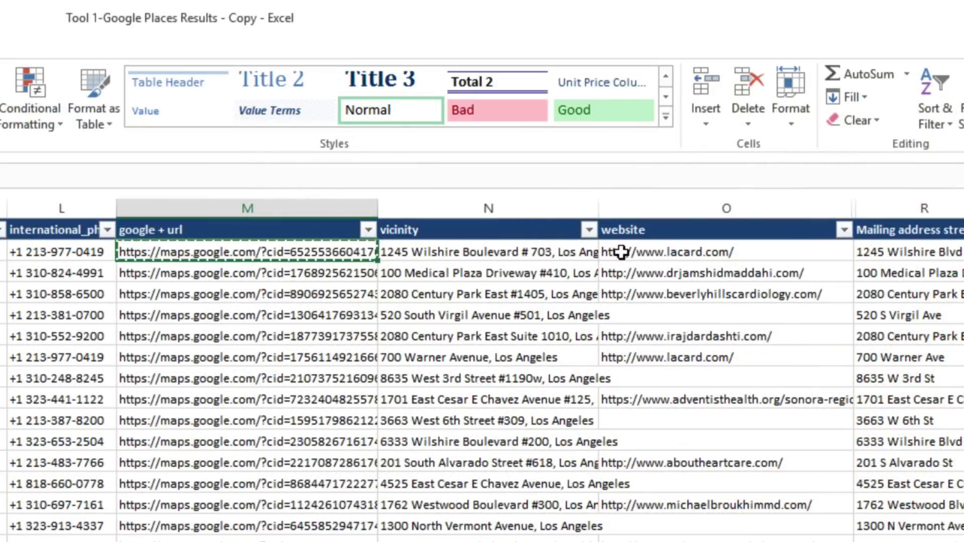
click(621, 252)
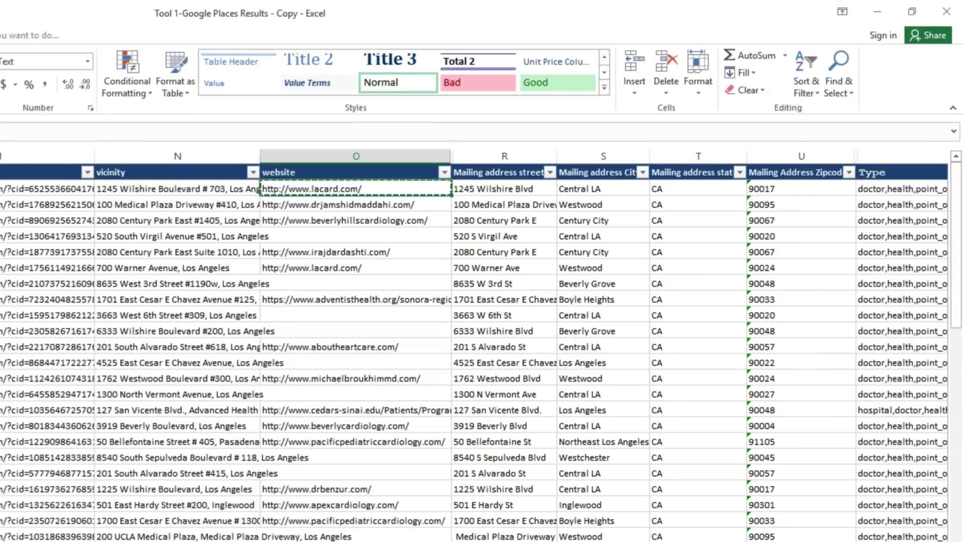
scroll(482, 351, right, 3)
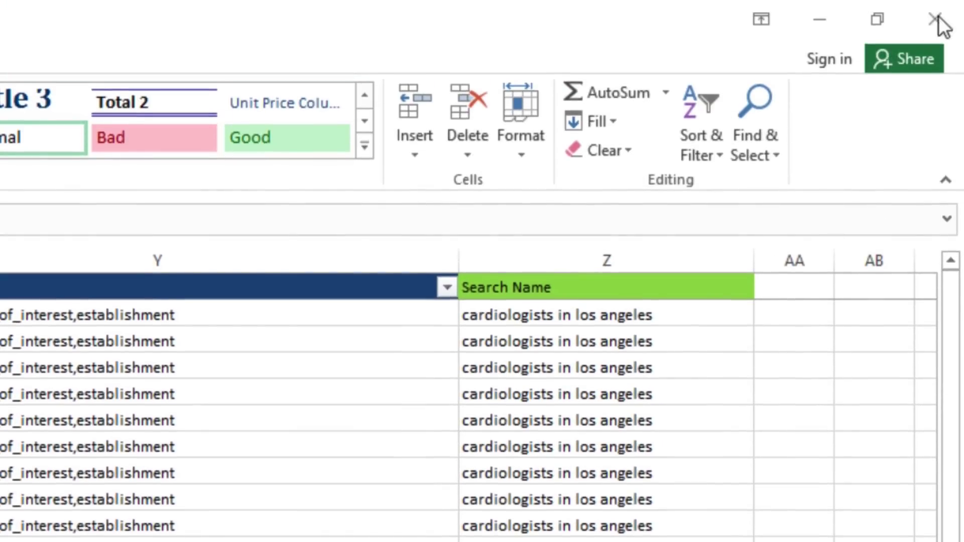
Step: Close the Excel workbook and open the Files folder in File Explorer
click(934, 20)
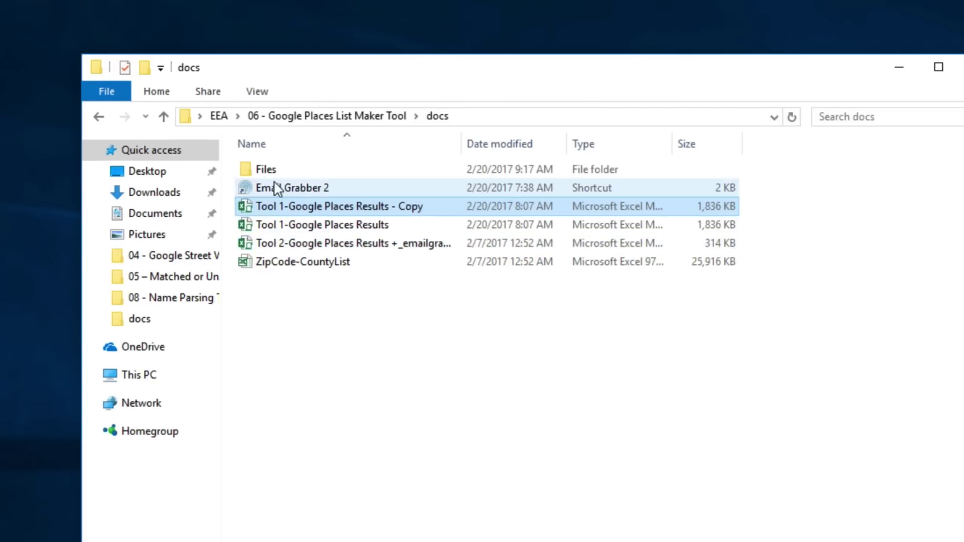
double_click(241, 169)
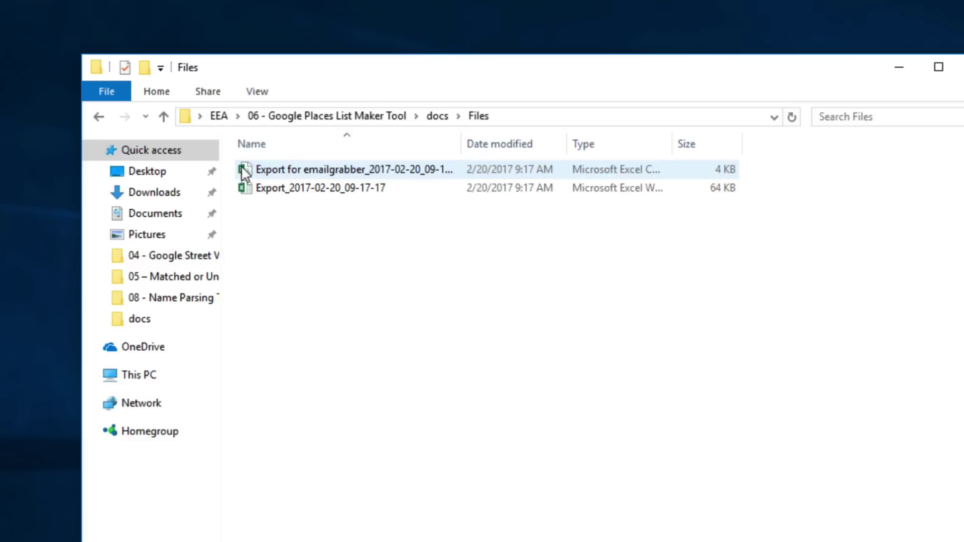
Step: Open the Export_2017-02-20_09-17-17 workbook to review its data, then close it
double_click(247, 195)
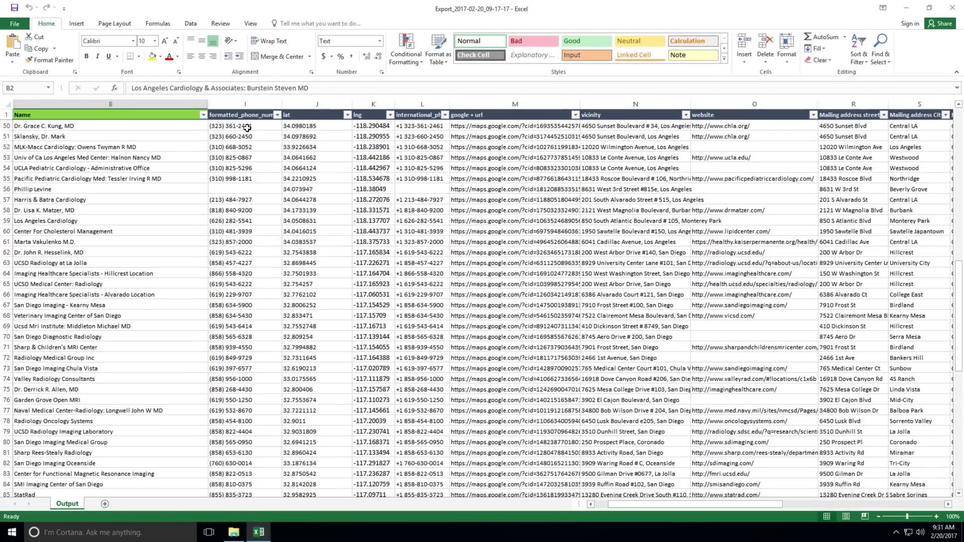
click(952, 8)
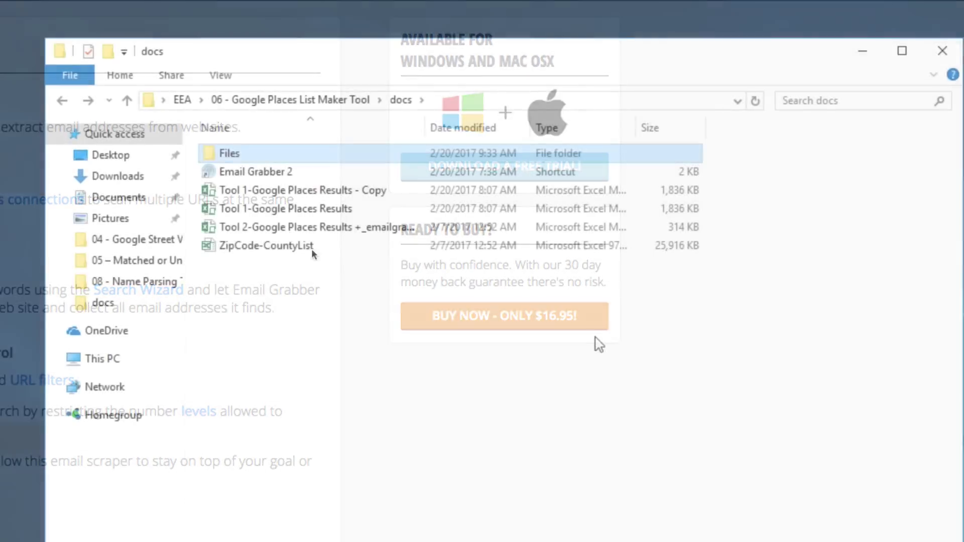
Step: Launch Email Grabber 2 and queue the website URLs extracted from the Export for emailgrabber CSV
double_click(212, 173)
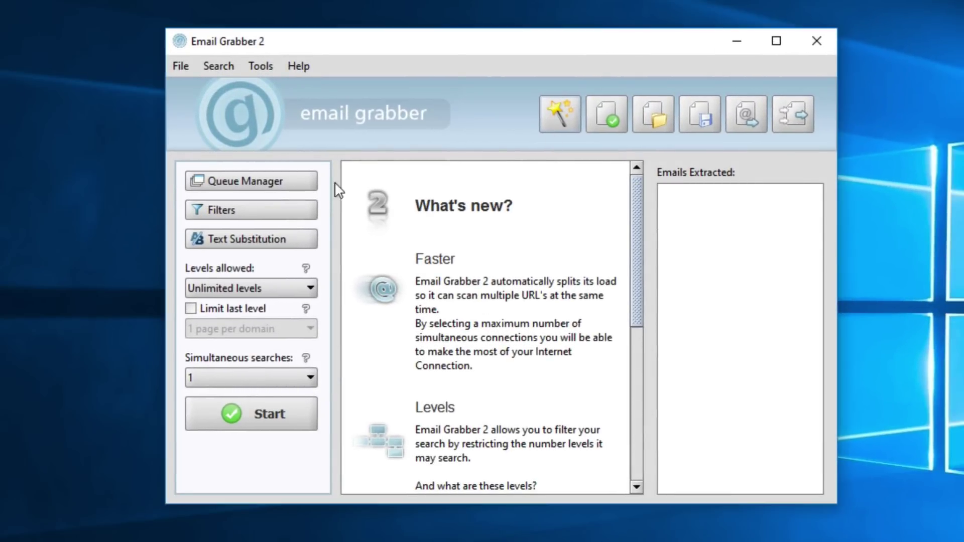
click(300, 186)
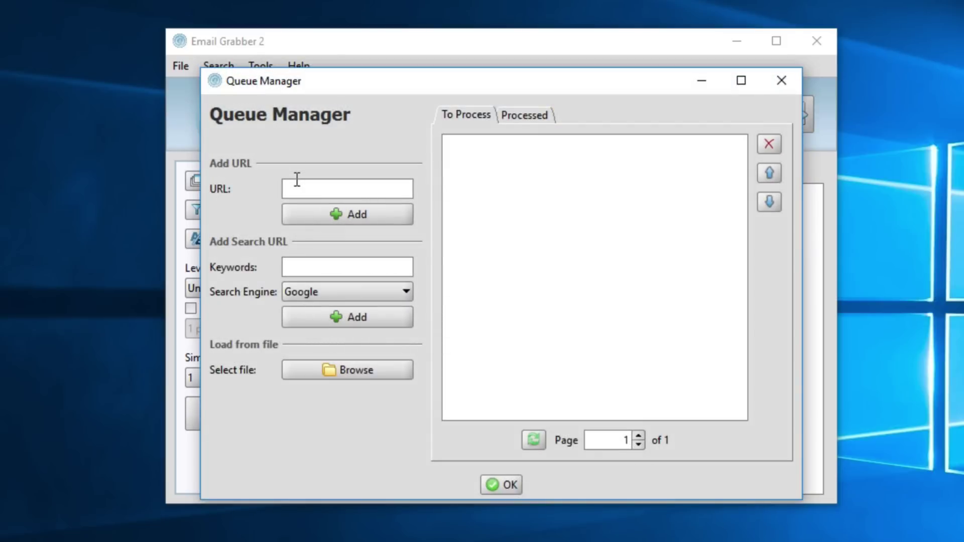
click(368, 369)
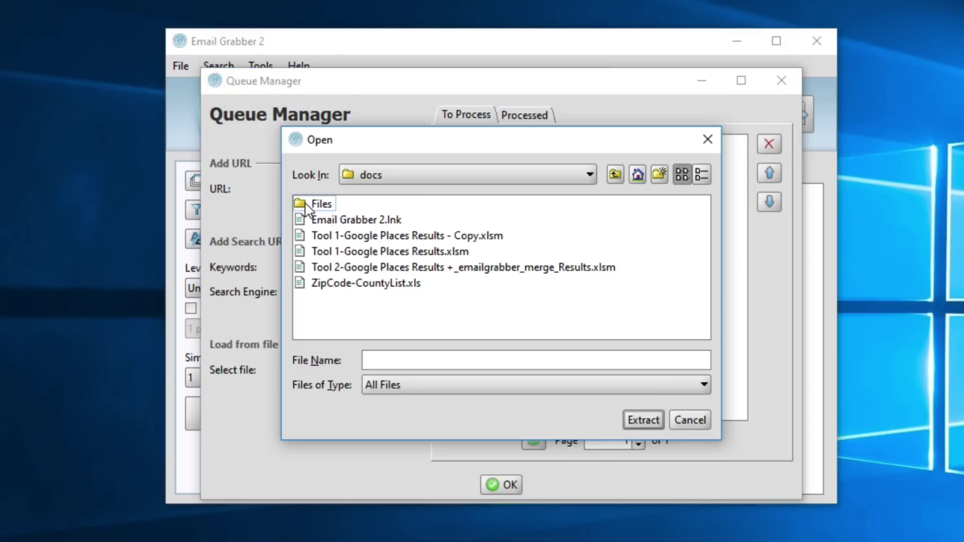
double_click(301, 201)
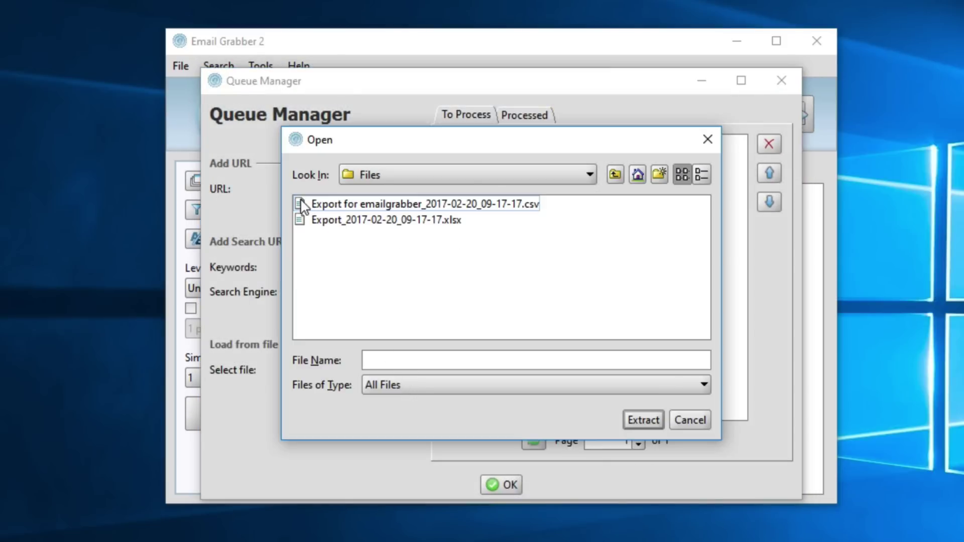
click(324, 224)
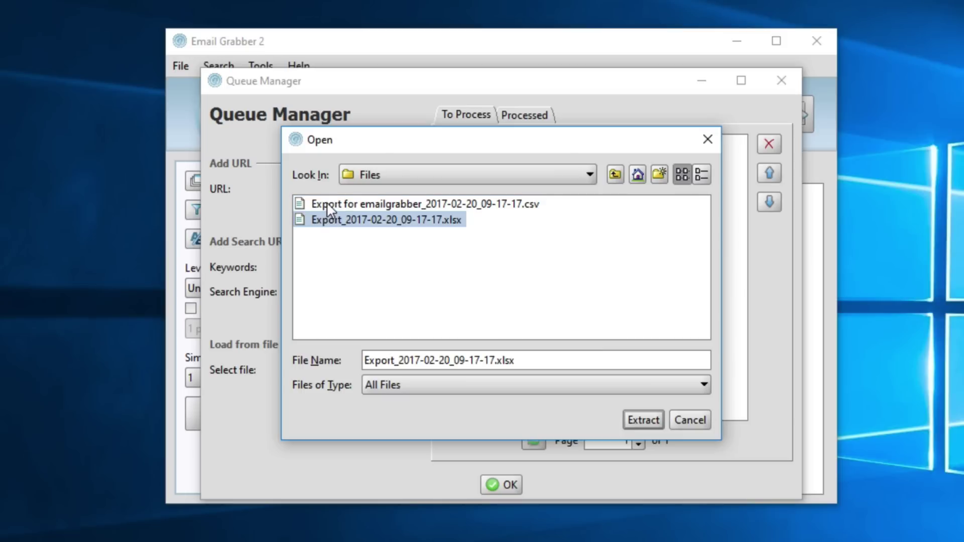
click(327, 205)
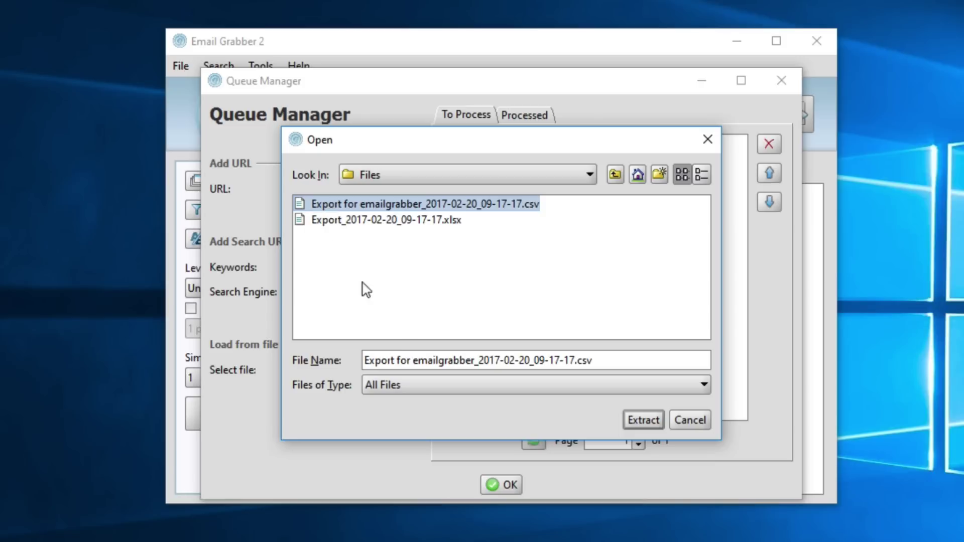
click(649, 420)
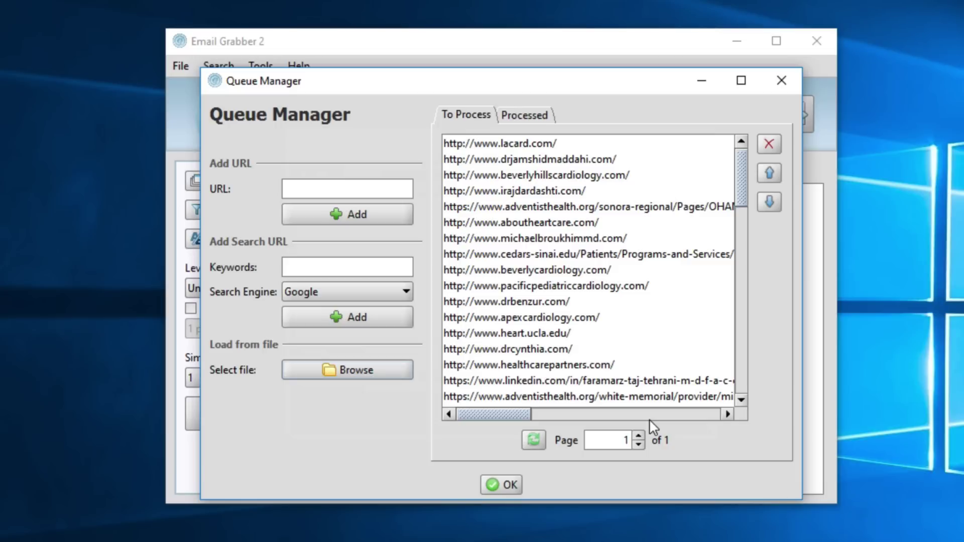
click(508, 481)
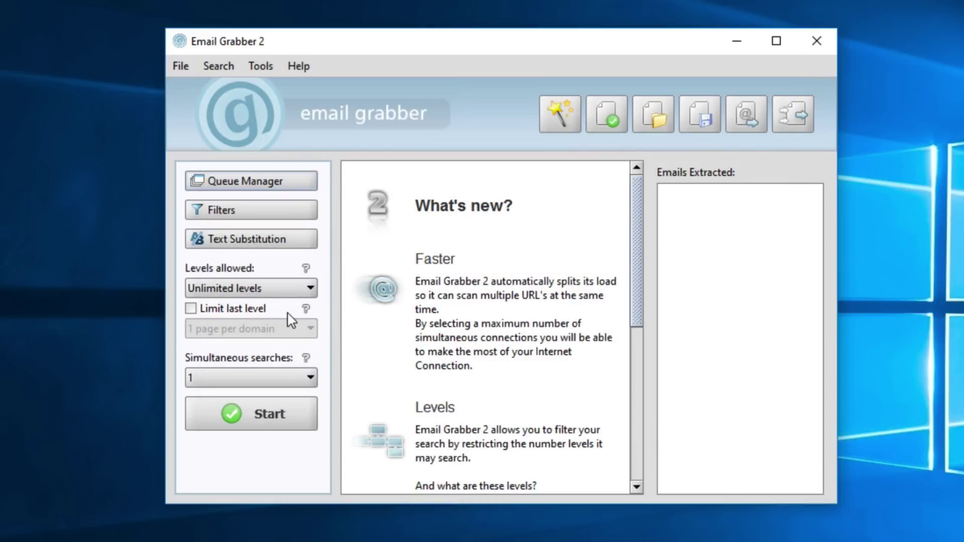
Step: Set Levels to '0 - Starting web site only', limit the last level to 5 pages per domain, and use 8 simultaneous searches
click(276, 292)
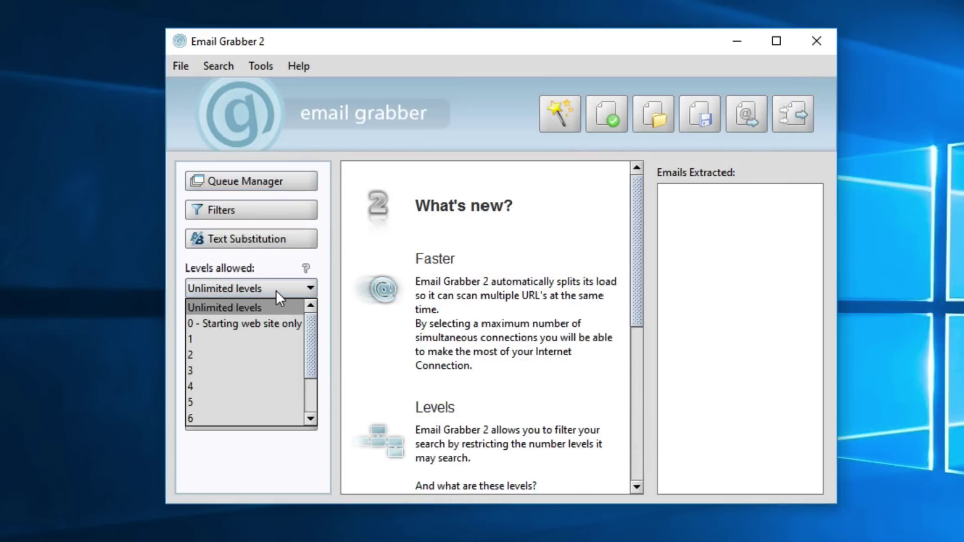
click(282, 324)
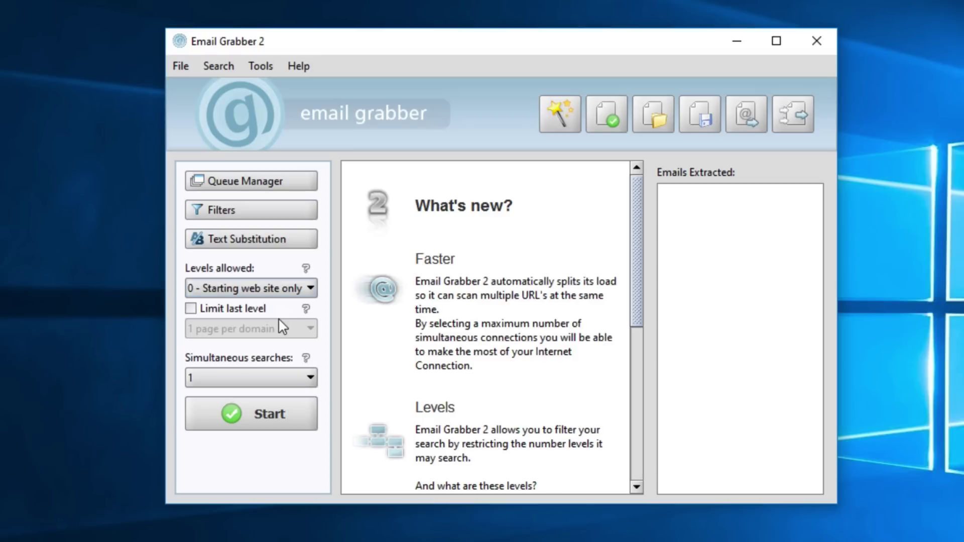
click(190, 310)
click(248, 328)
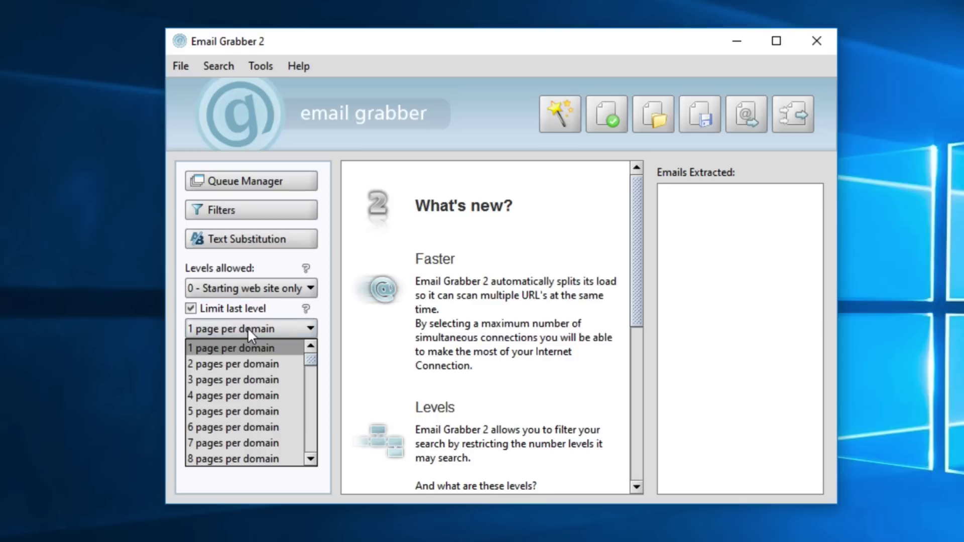
click(260, 411)
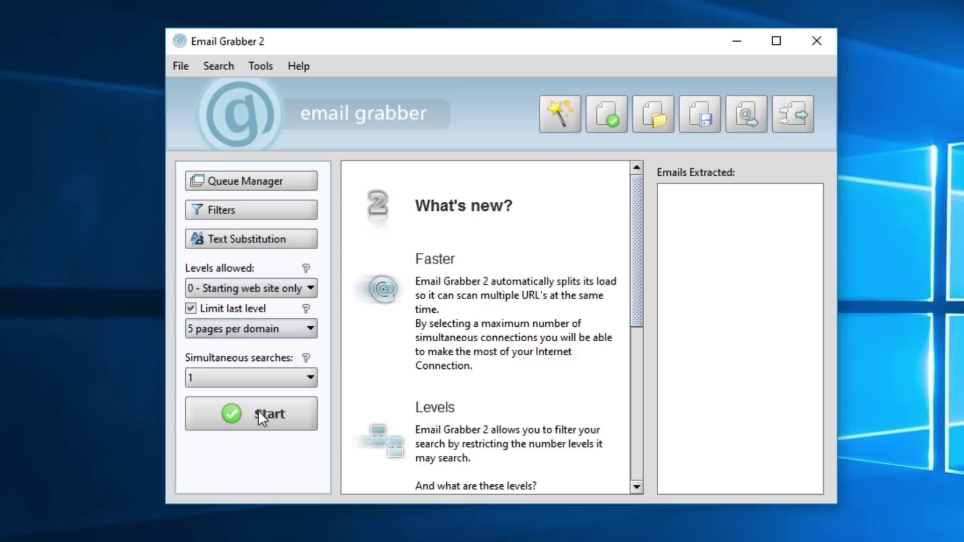
click(248, 377)
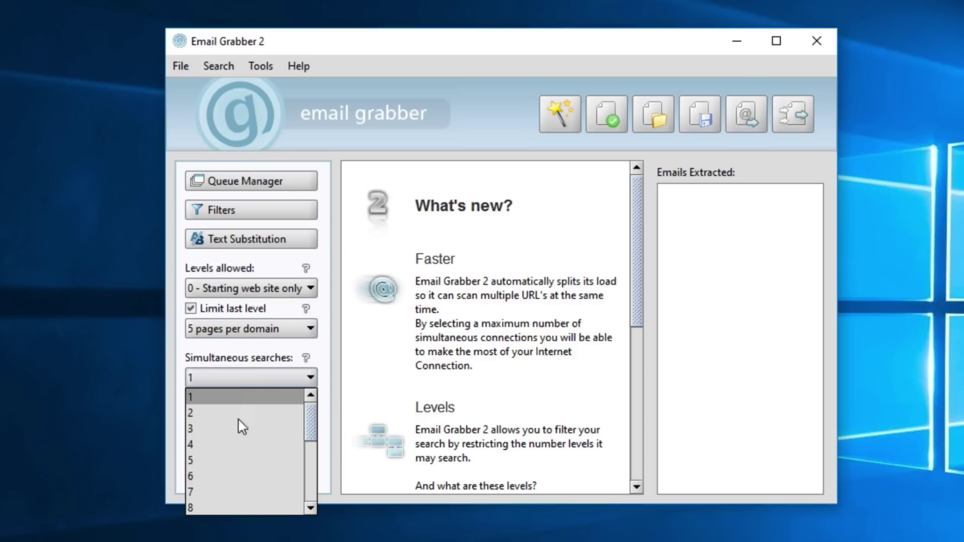
click(260, 507)
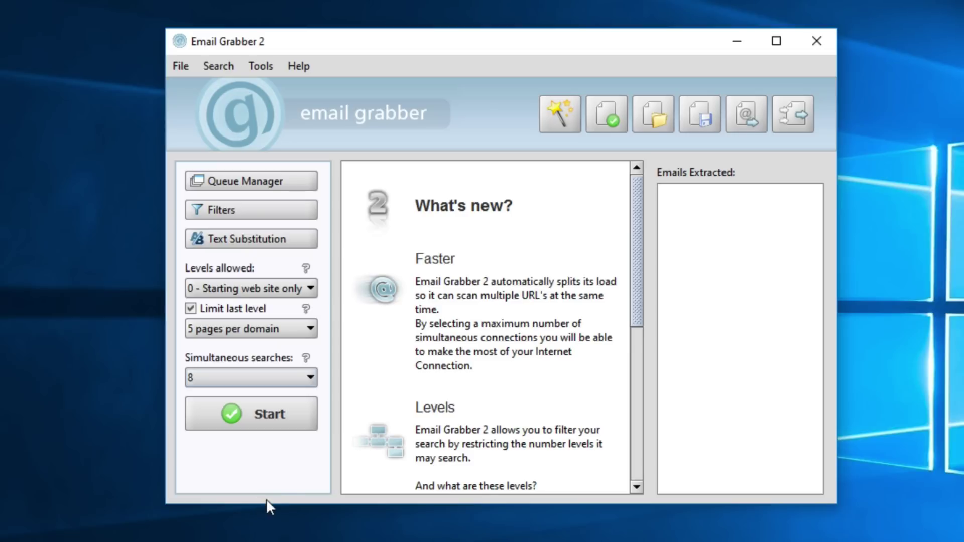
Step: Start the email search over the 271 queued websites
click(269, 414)
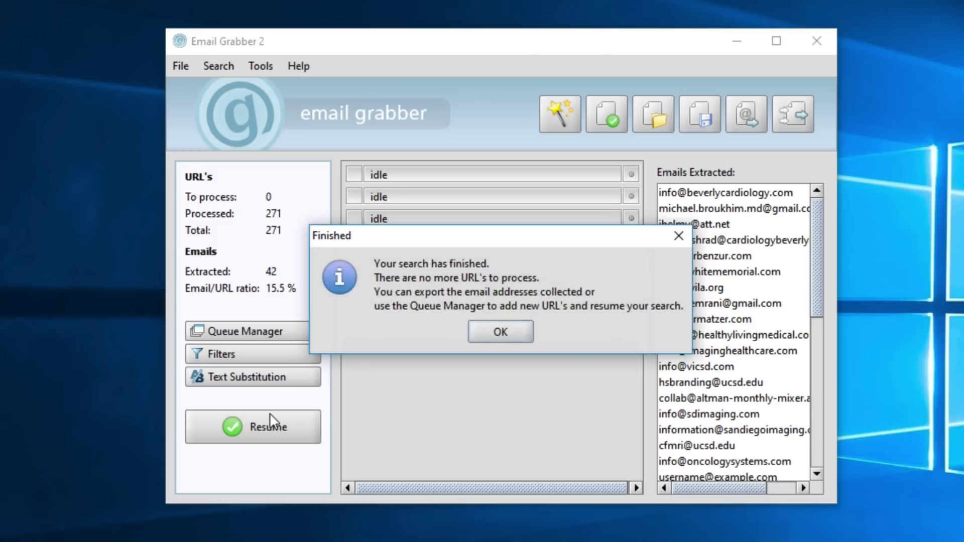
Step: Export the found emails as CSV to docs, named 'Email Address Results from EmailGrabber'
click(499, 332)
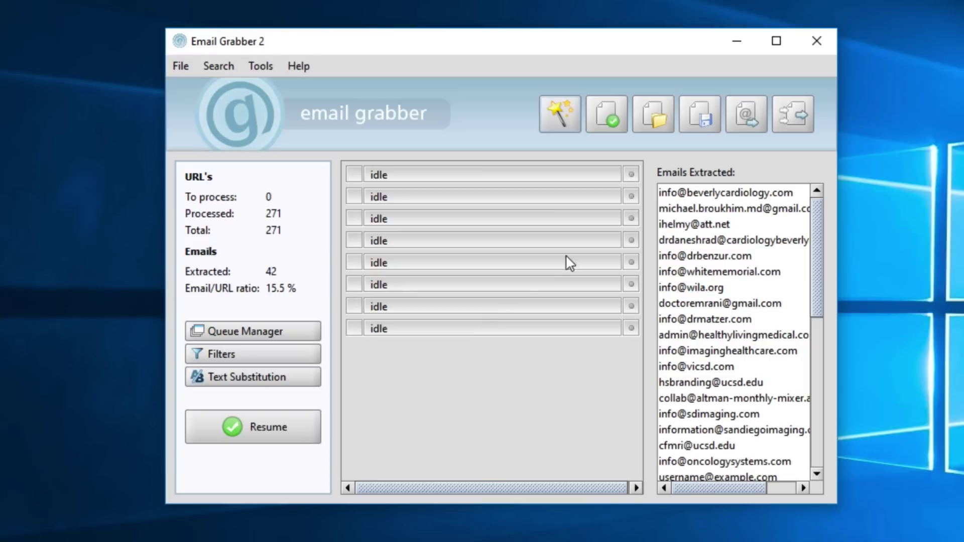
click(746, 110)
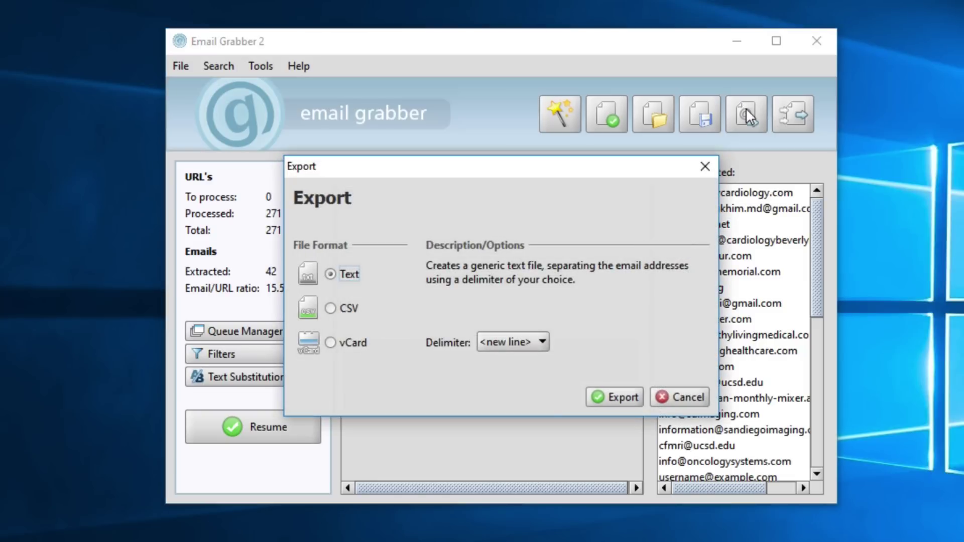
click(329, 308)
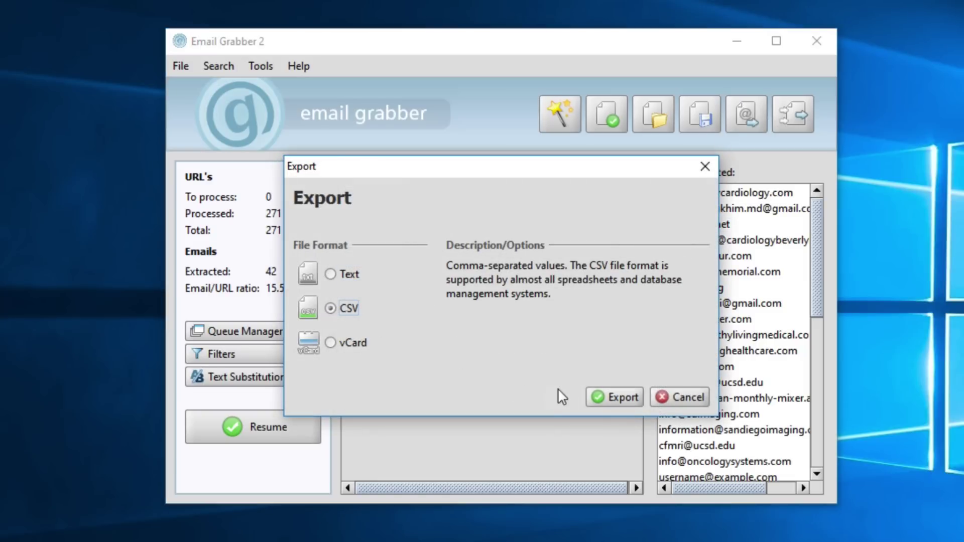
click(617, 397)
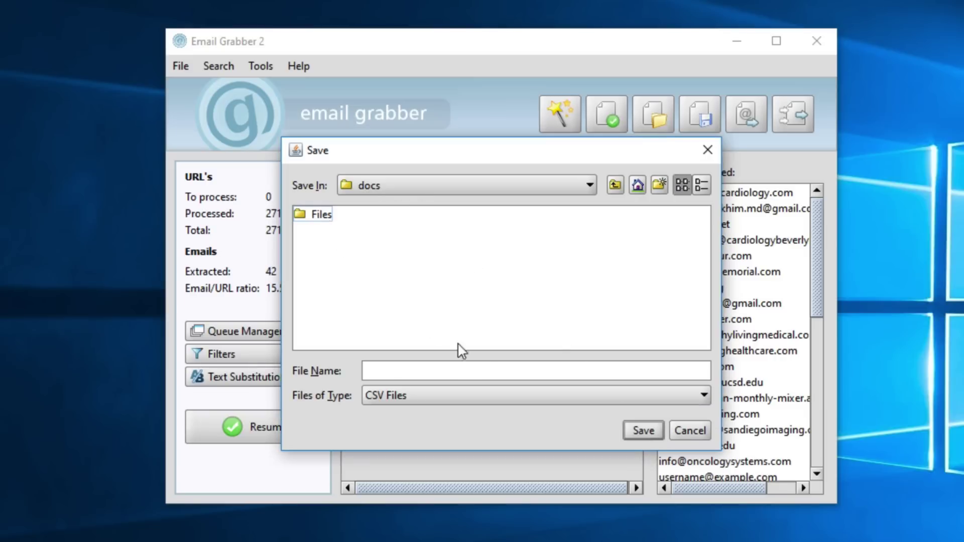
click(470, 369)
text(Email Address Results from EmailGrabber)
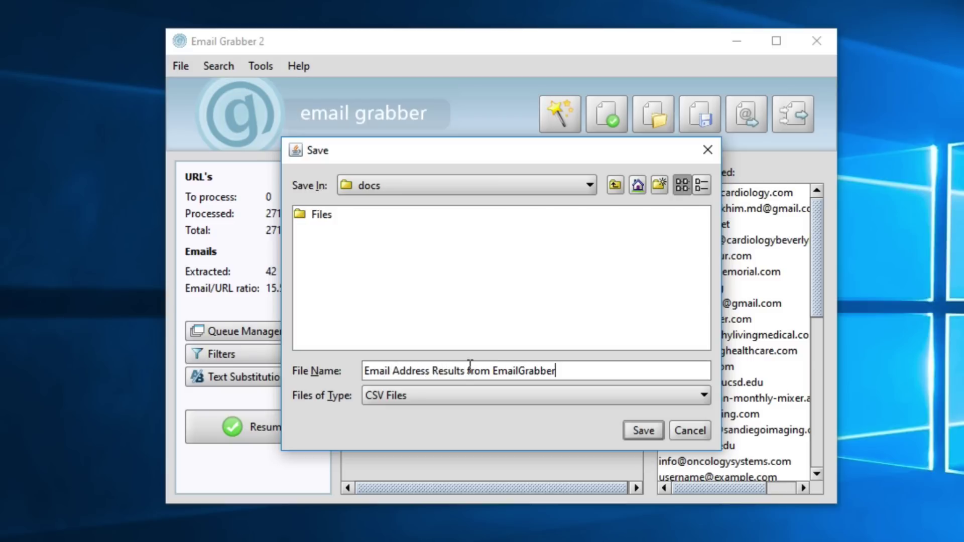
Step: Save the email CSV in docs and open the 'Tool 2-Google Places Results' workbook
click(648, 430)
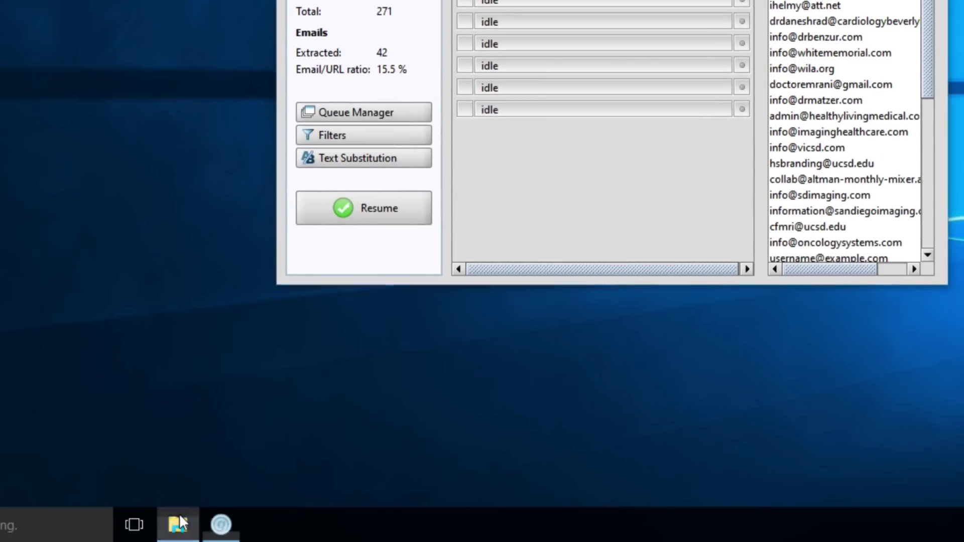
click(179, 513)
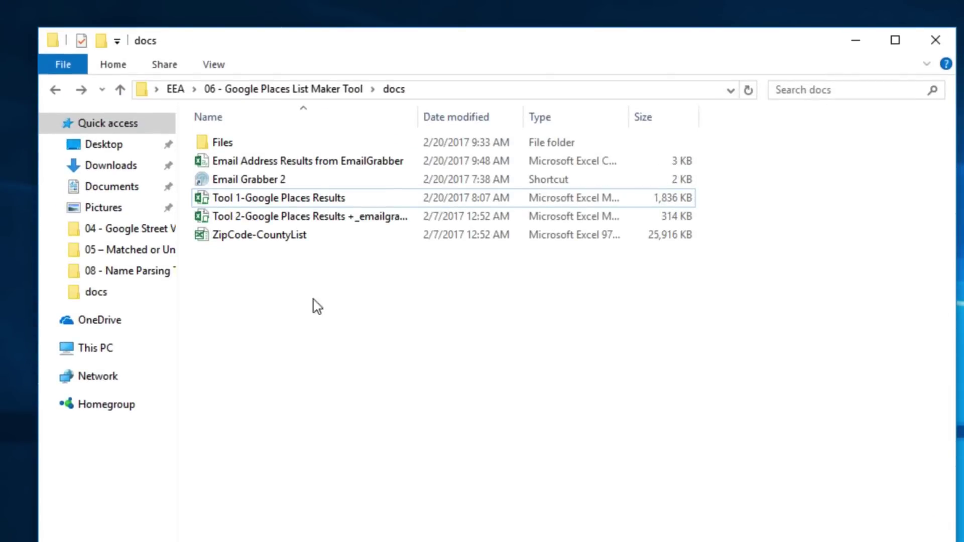
click(206, 219)
double_click(207, 219)
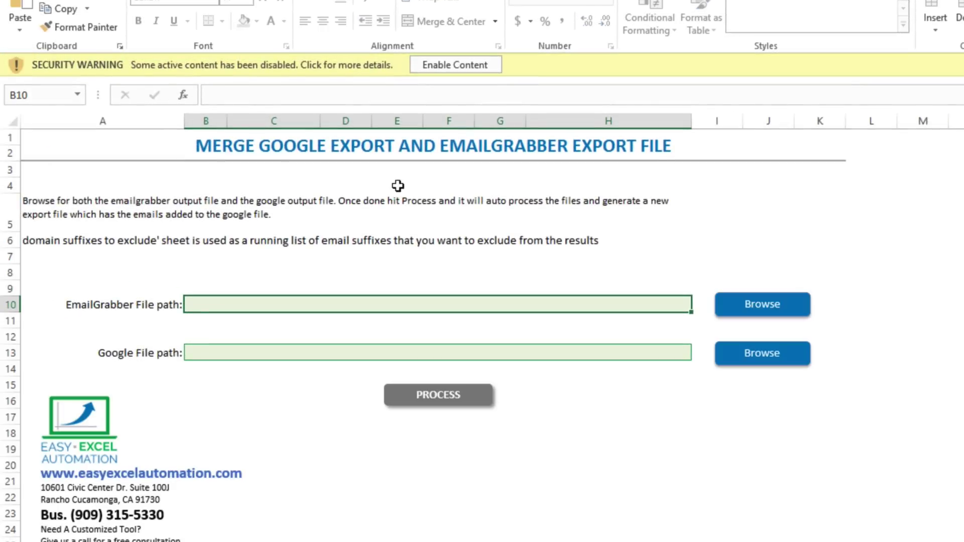
Step: Enable the workbook's content and set the EmailGrabber path to the Email Address Results CSV
click(461, 65)
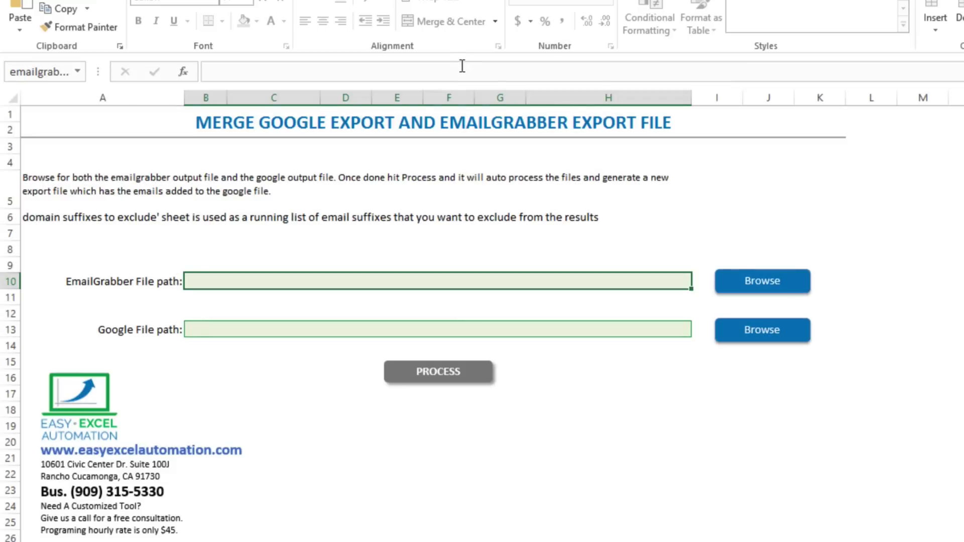
click(763, 286)
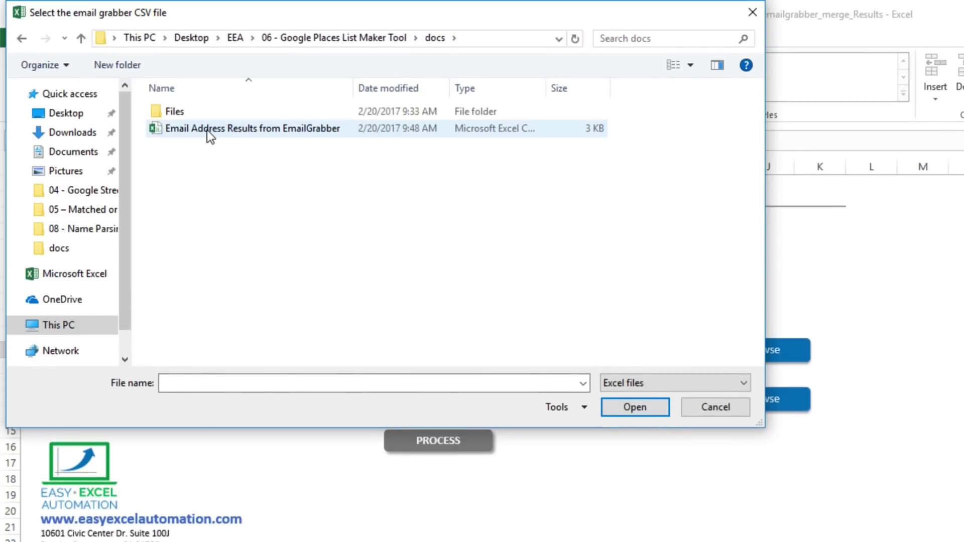
click(207, 130)
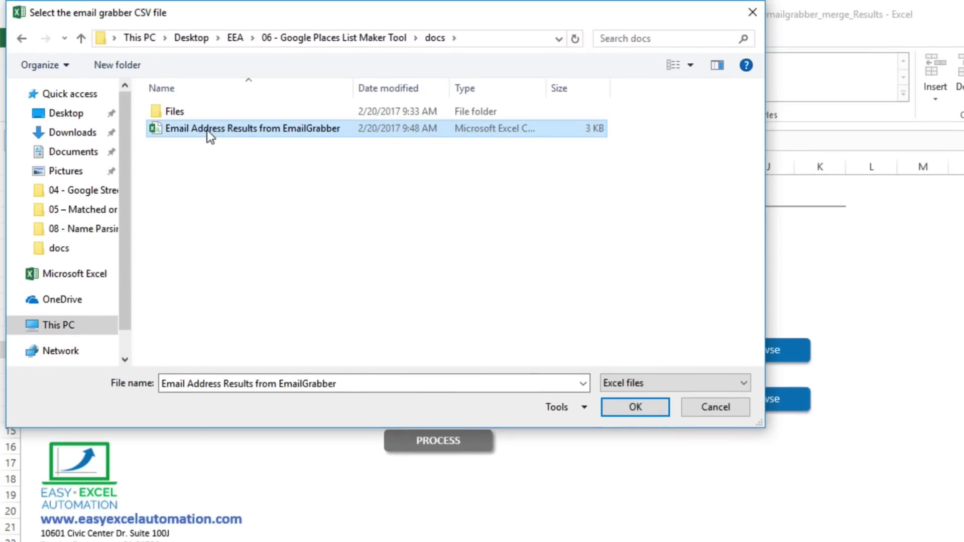
click(637, 408)
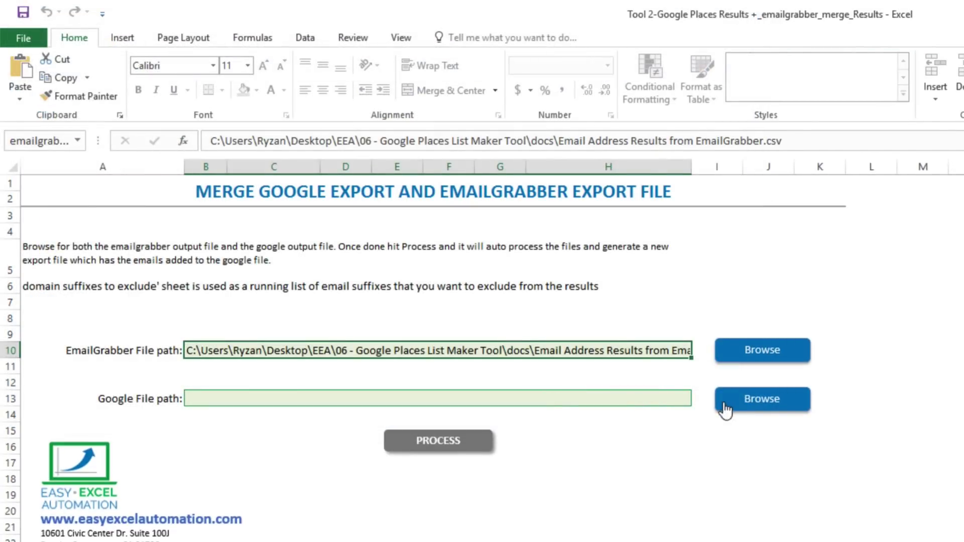
Step: Set the Google File path to Export_2017-02-20_09-17-17 in the Files folder
click(762, 402)
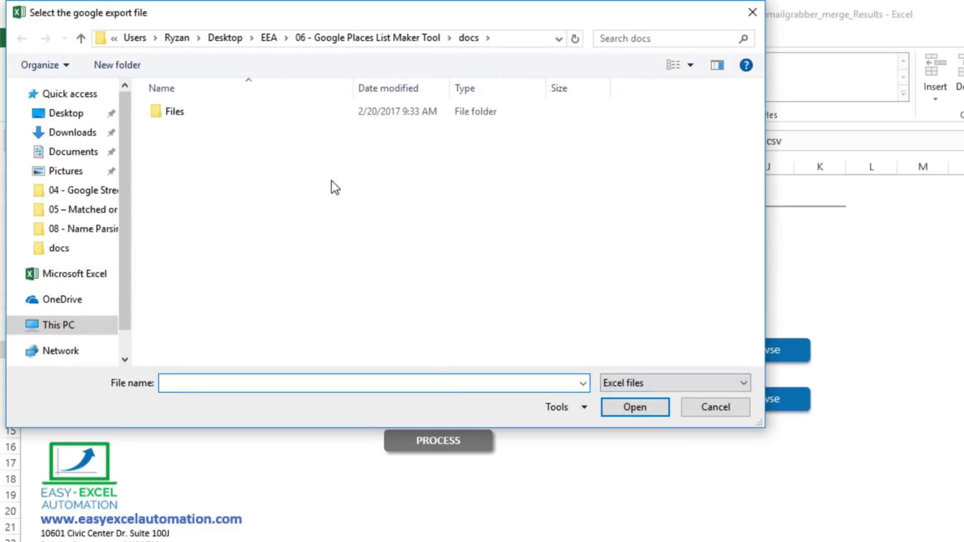
double_click(159, 113)
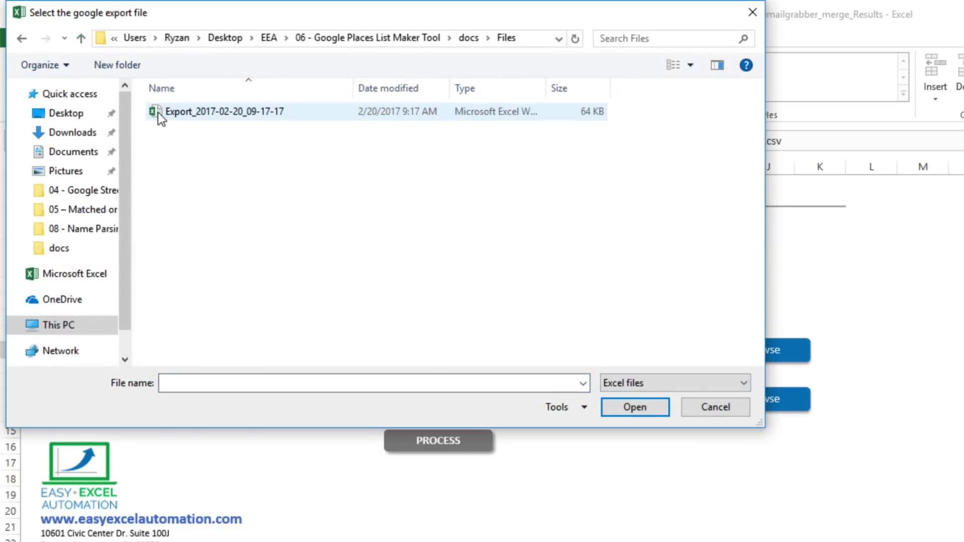
click(189, 112)
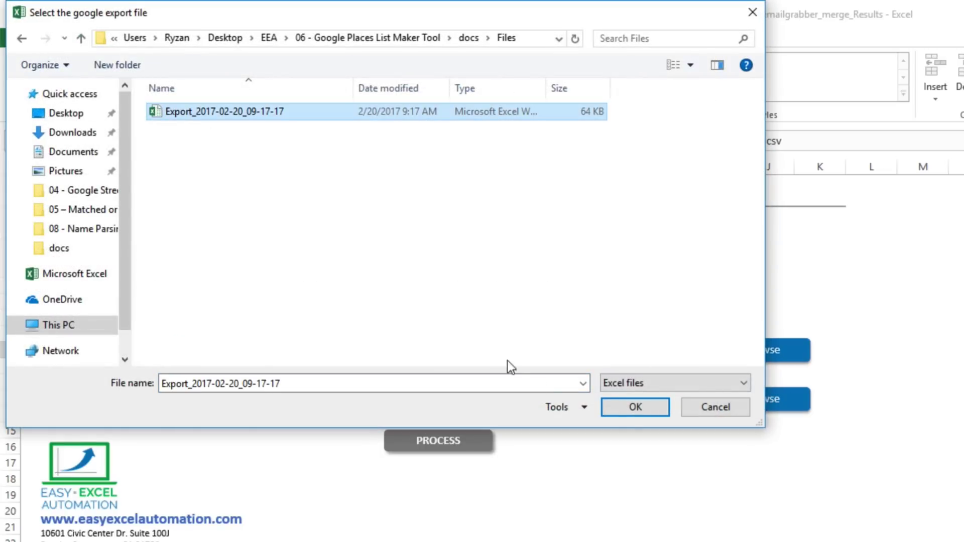
click(633, 407)
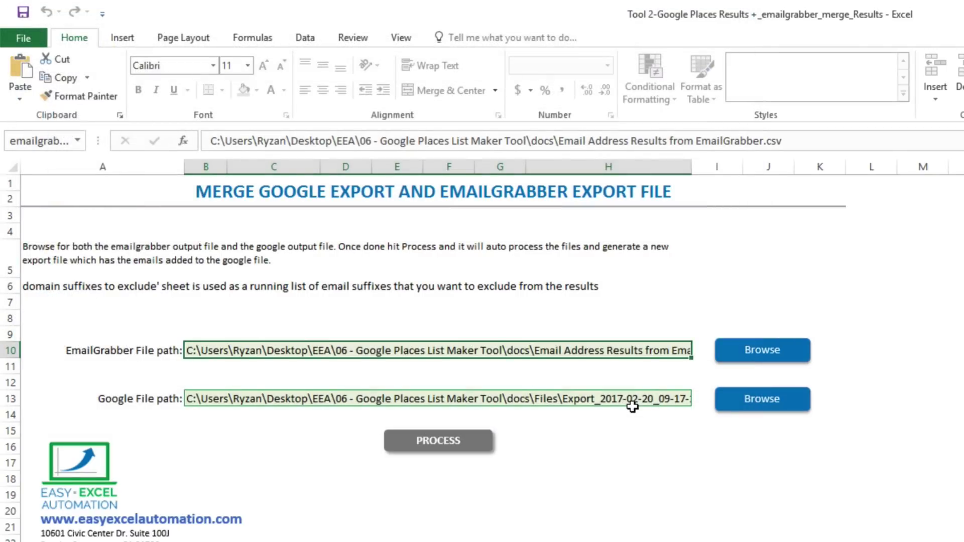
Step: Run PROCESS to merge the two exports, then view the new merged file in docs\Files
click(465, 444)
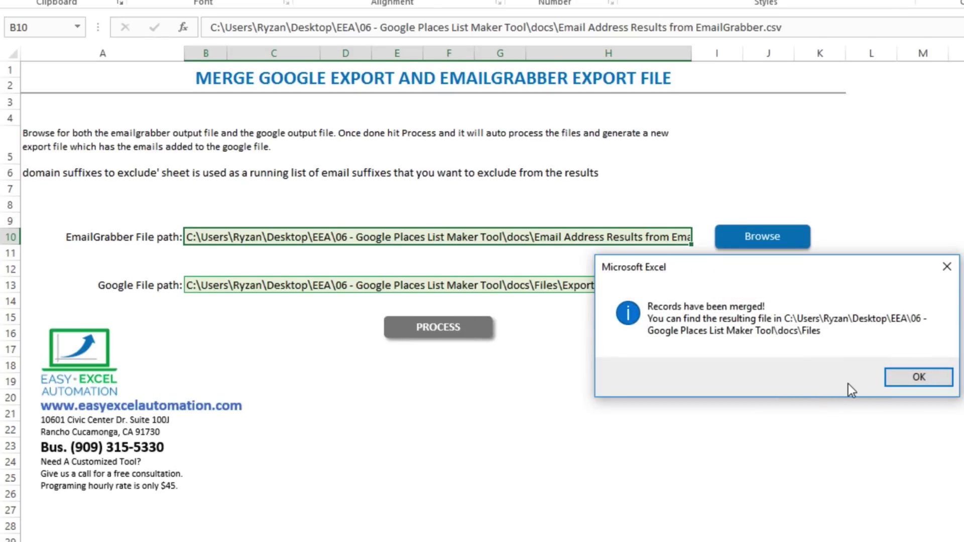
click(916, 378)
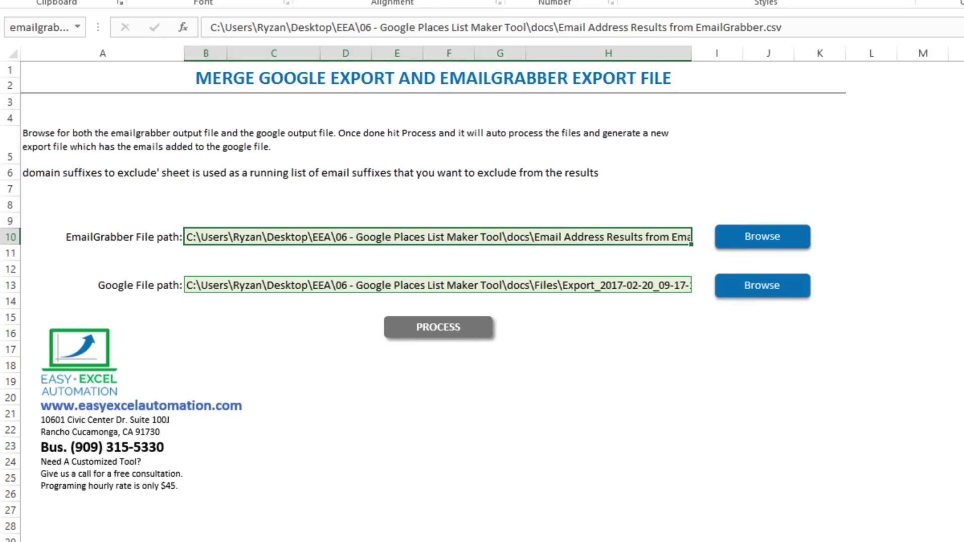
key(alt+Tab)
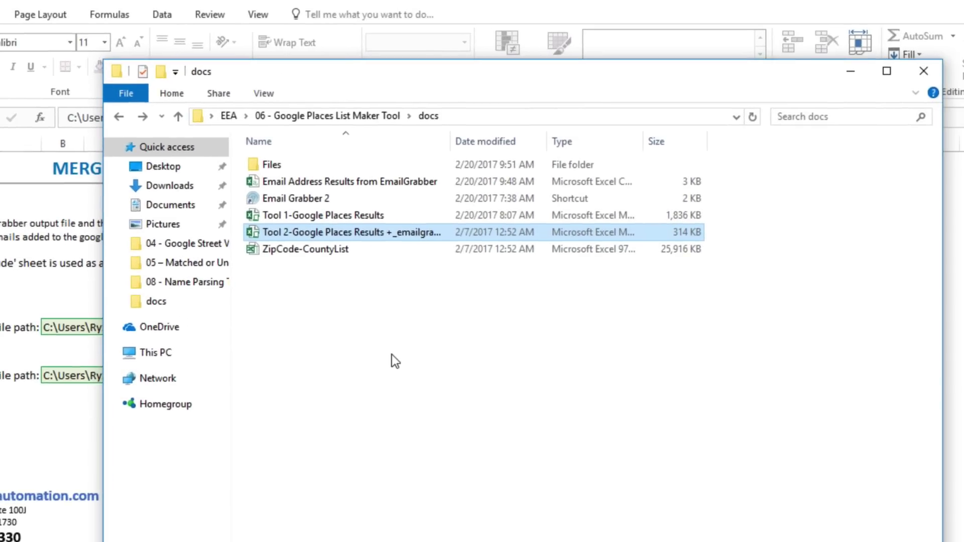
double_click(251, 165)
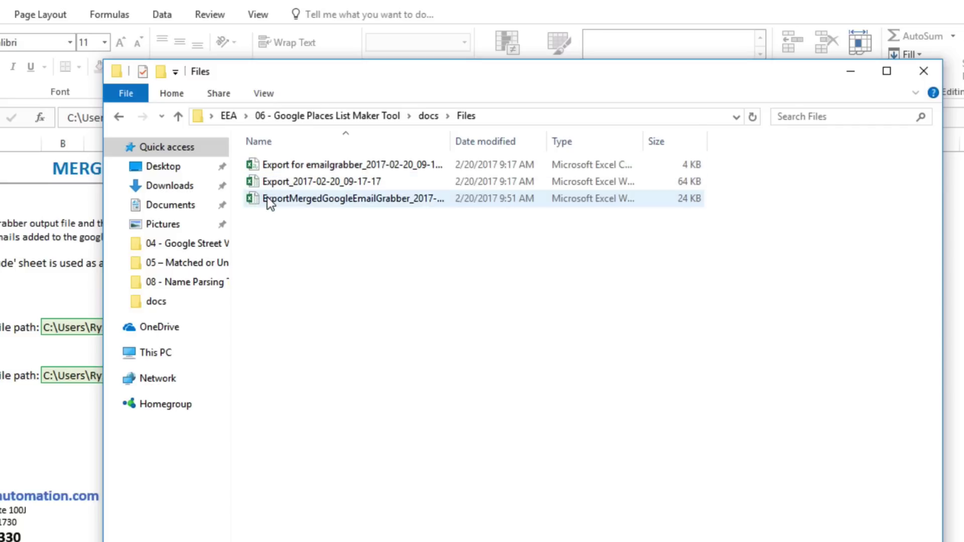
Step: Open ExportMergedGoogleEmailGrabber_2017-02-20_09-51-51 and widen Email column X to fit every address
double_click(255, 198)
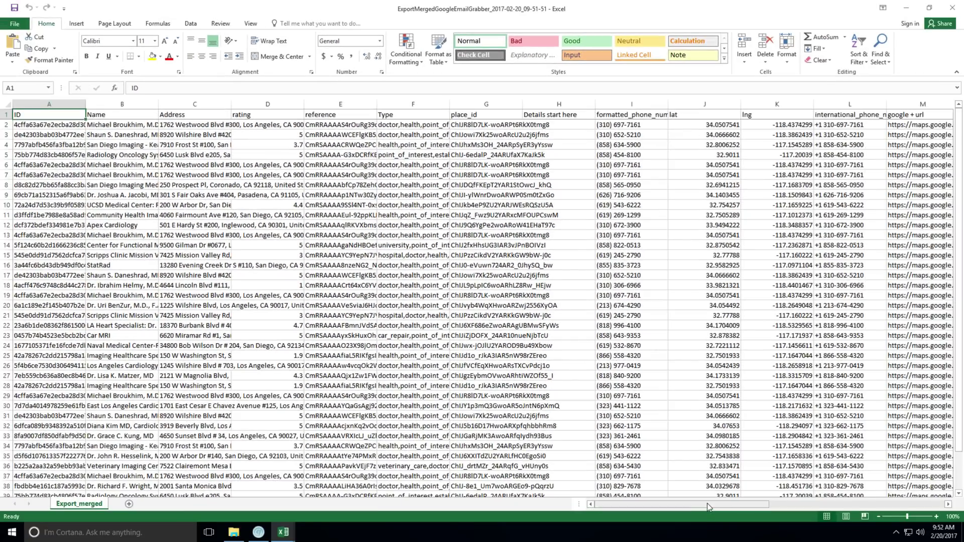
drag(707, 503, 890, 512)
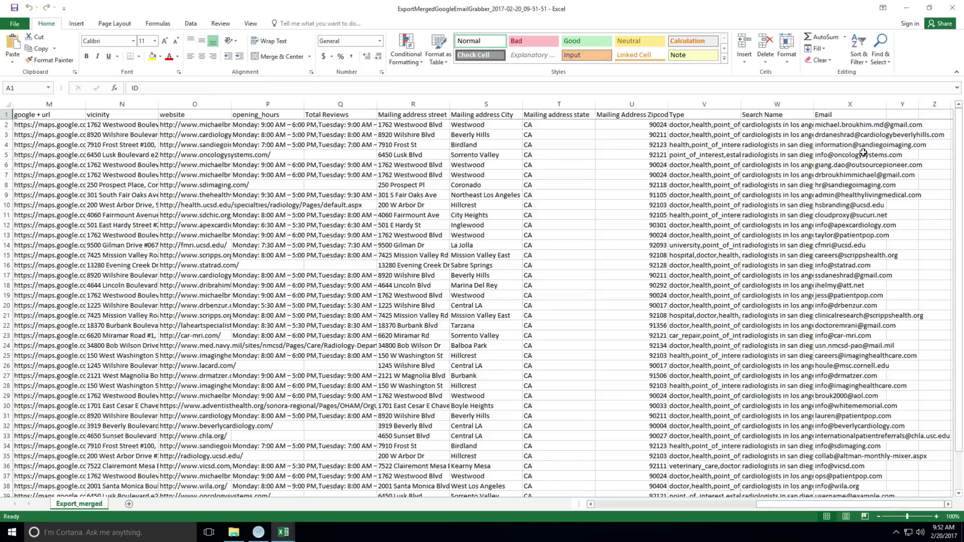
click(848, 104)
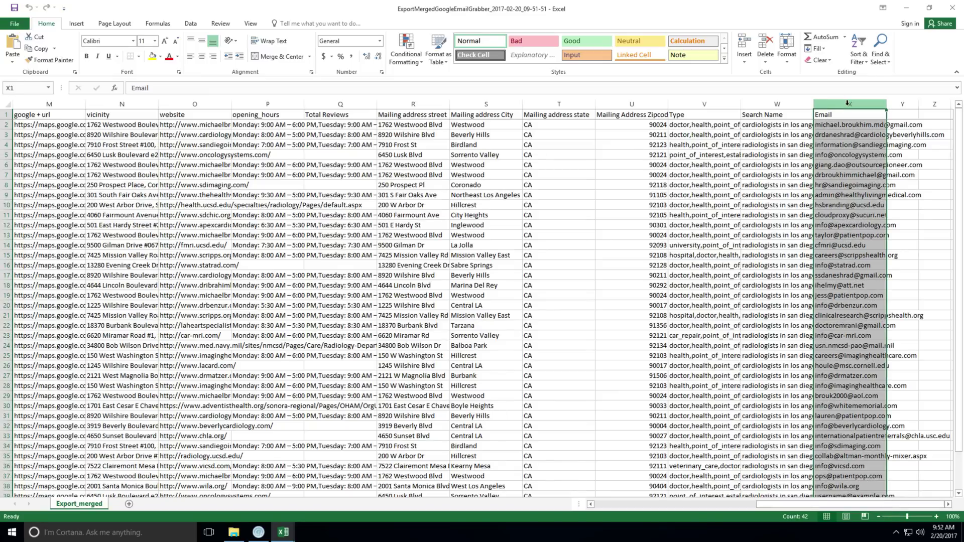
drag(886, 105, 949, 106)
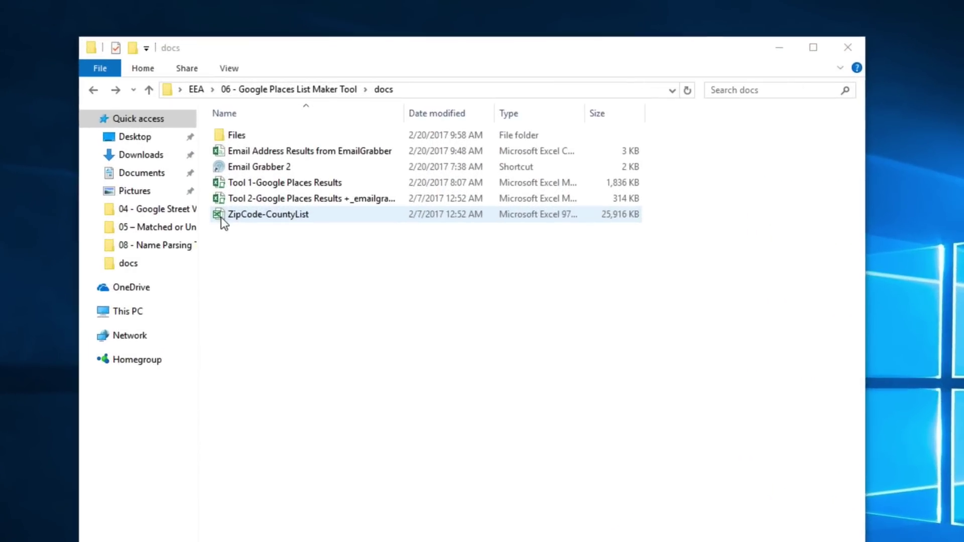
Step: Open ZipCode-CountyList and change the A2 keyword from doctors to plumbers
double_click(221, 217)
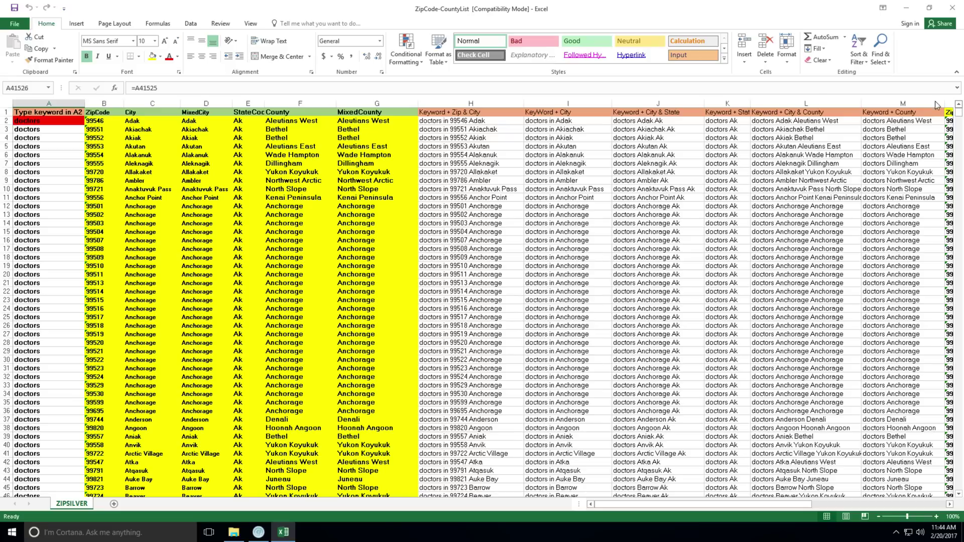
click(41, 103)
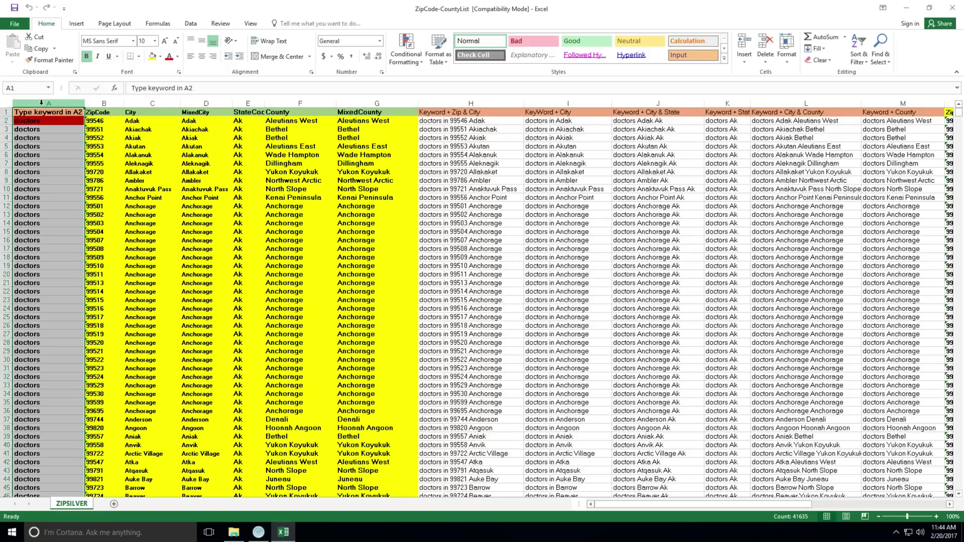
click(903, 360)
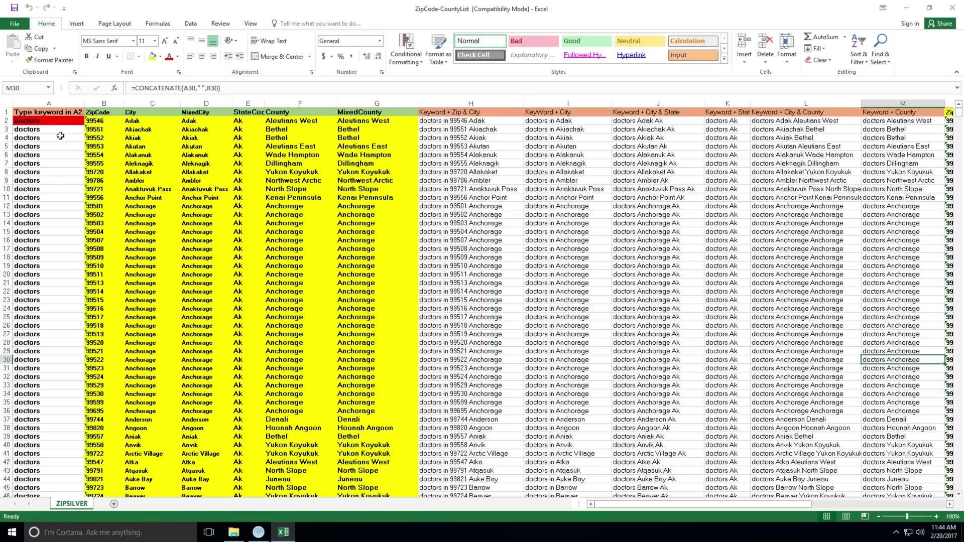
click(32, 120)
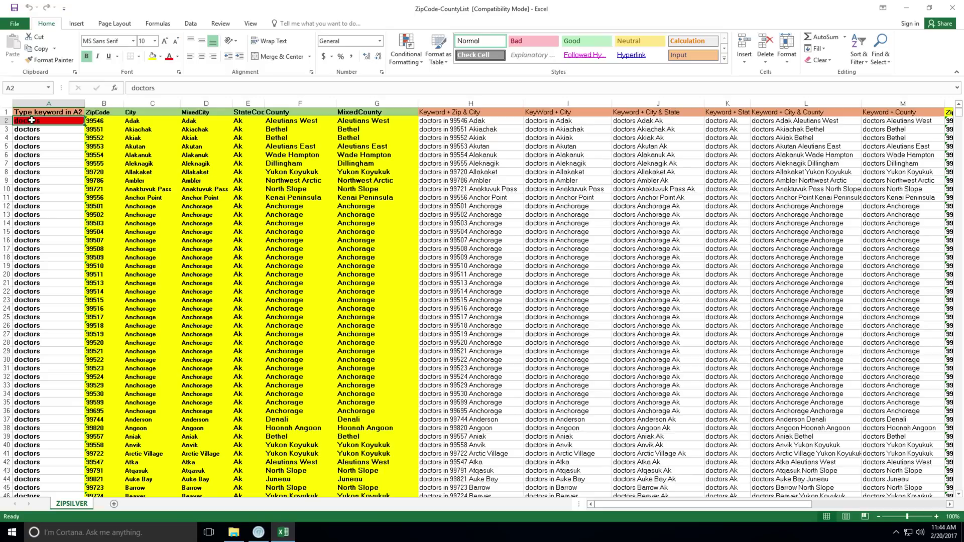
text(plumber)
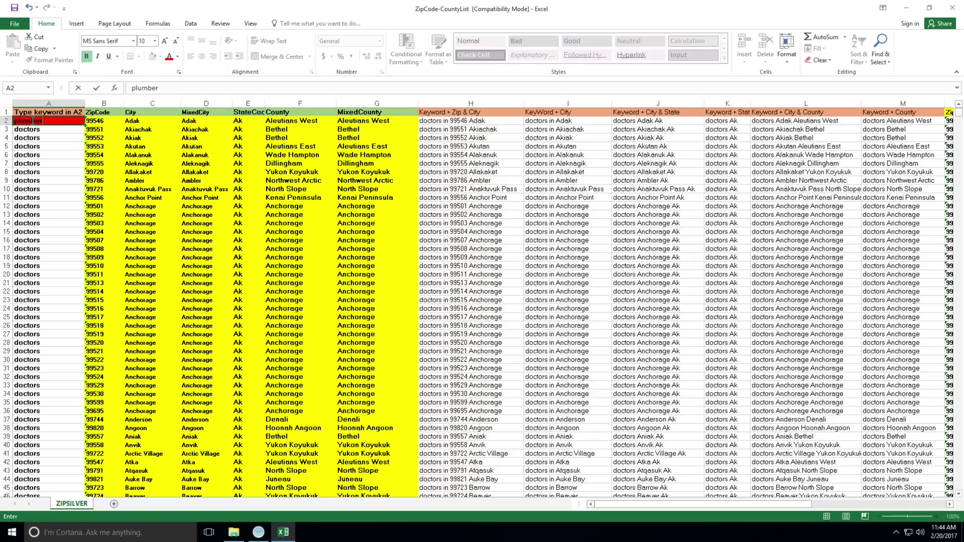
text(s)
key(Return)
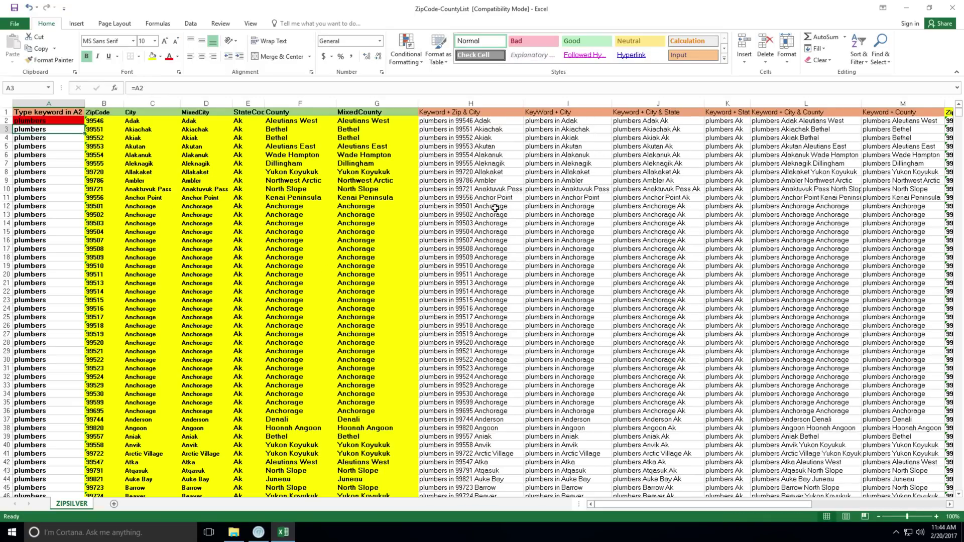
Step: Paste H12:H36's 25 plumbers-in-Anchorage phrases as values into Tool 1's Searches, then run Search Places
drag(497, 205, 510, 412)
right_click(510, 413)
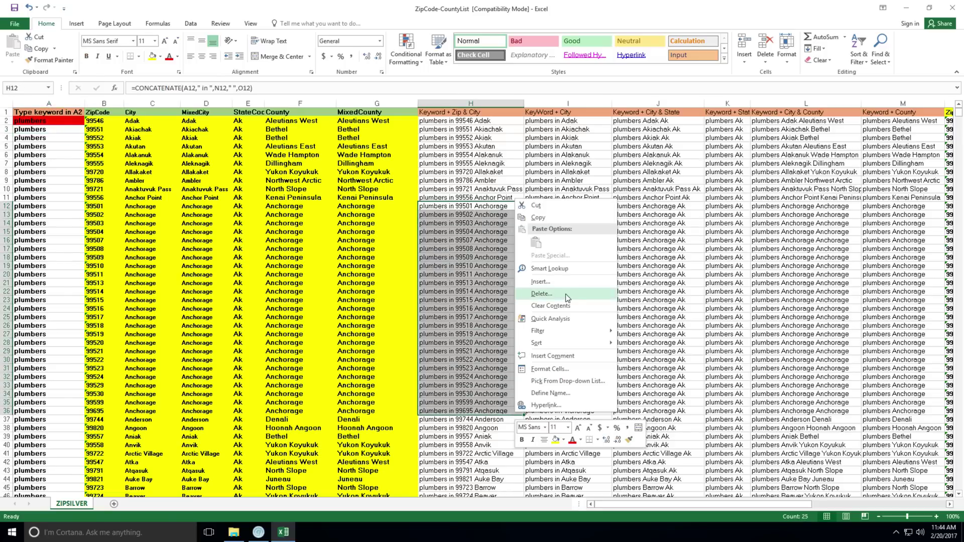
click(550, 213)
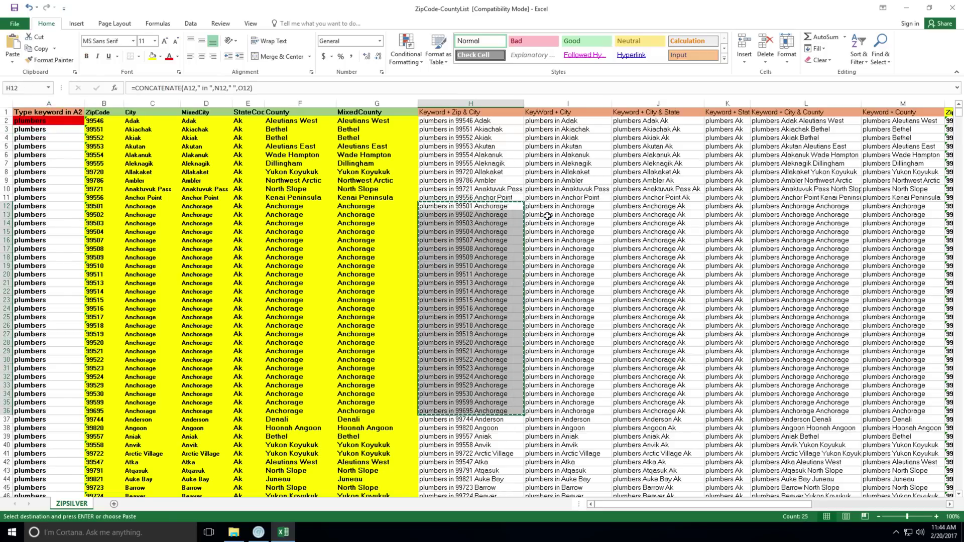
right_click(65, 126)
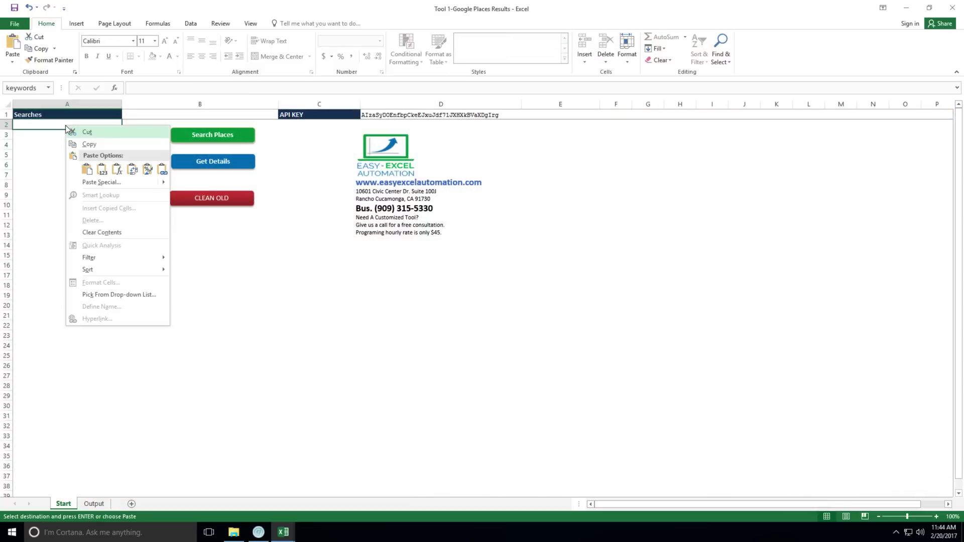
click(101, 170)
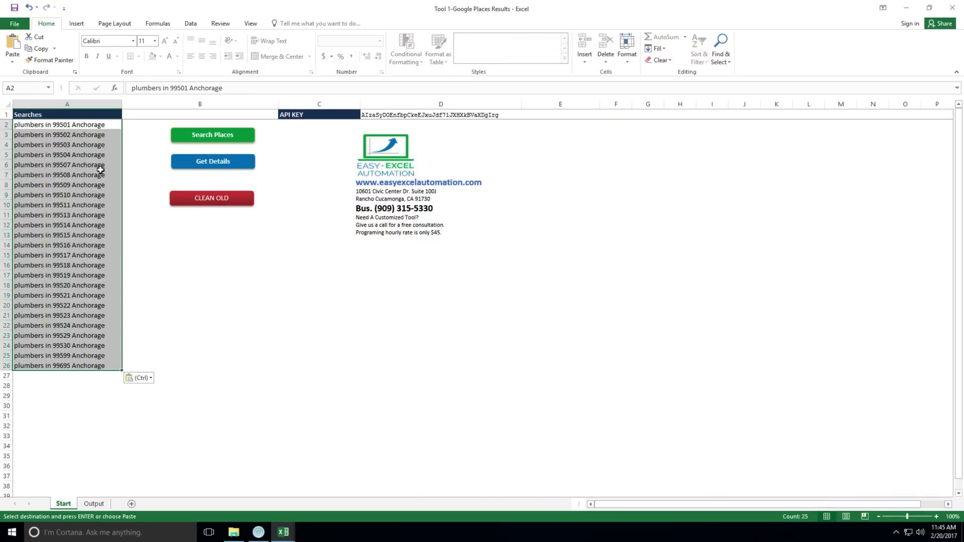
click(211, 134)
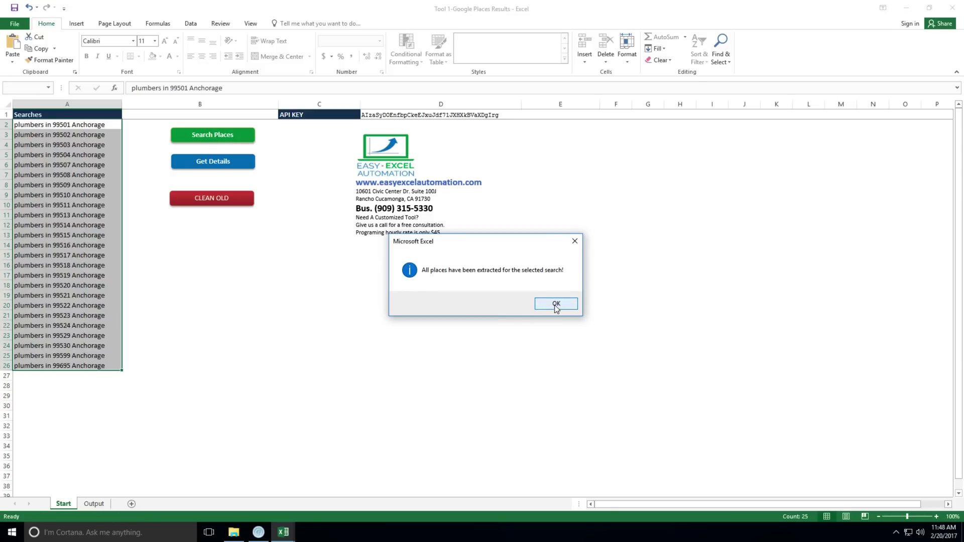
Step: Dismiss the all-places-retrieved message to reveal the Anchorage plumbers, starting with Alkota Plumbing and Heating Inc
click(553, 303)
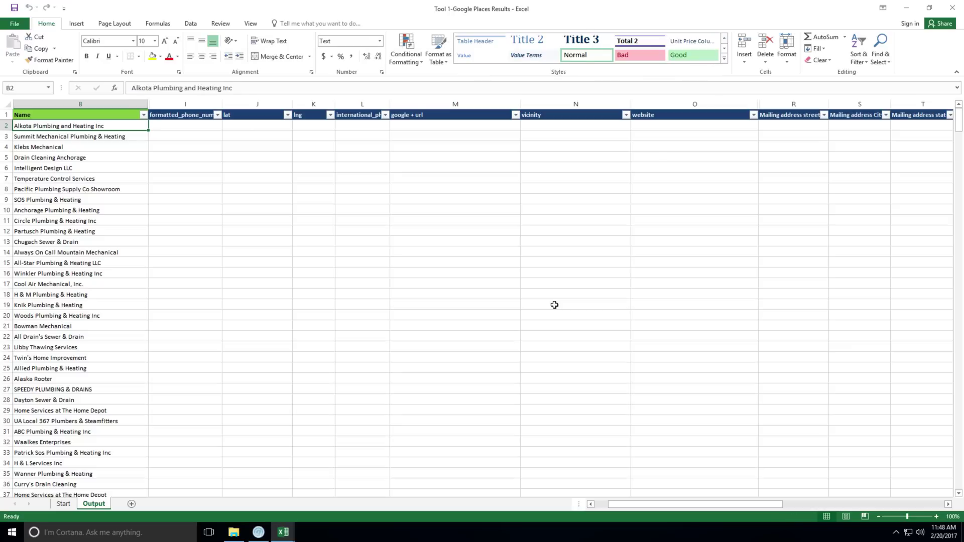